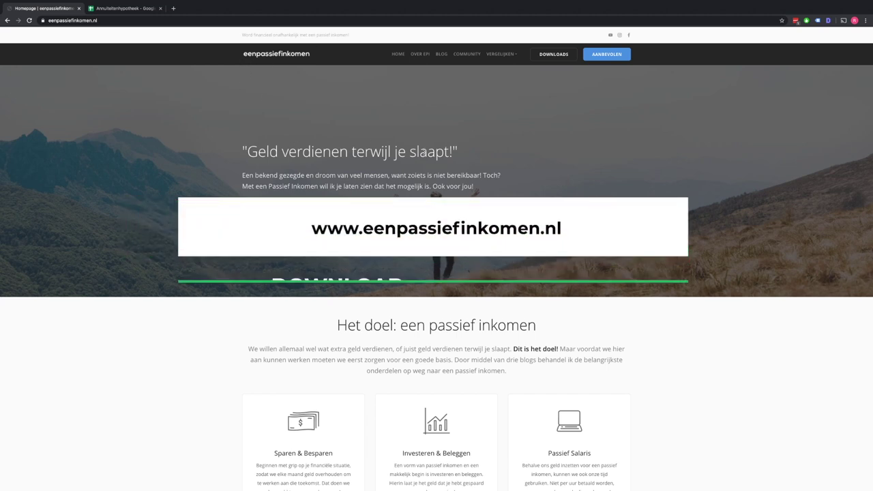
From the Downloads page, open the request page for the Extra Aflossen spreadsheet.
left_click(554, 54)
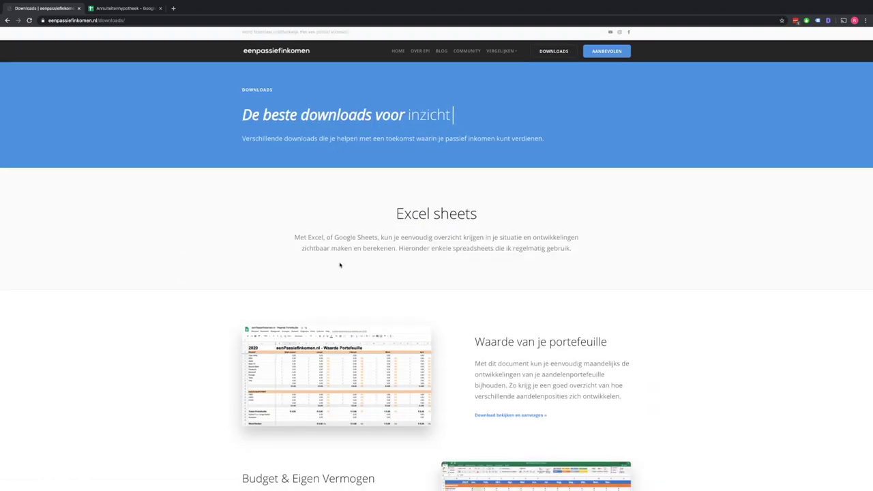
scroll(339, 259, "down", 1)
scroll(340, 265, "down", 2)
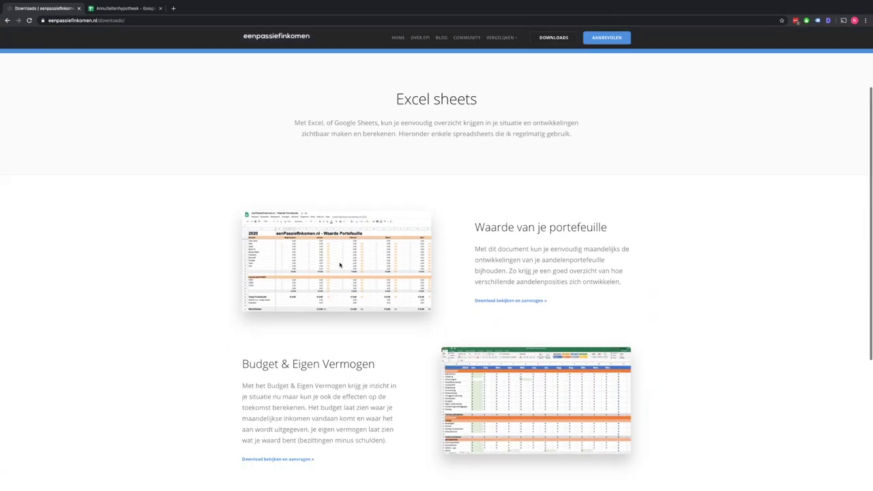
scroll(340, 265, "down", 2)
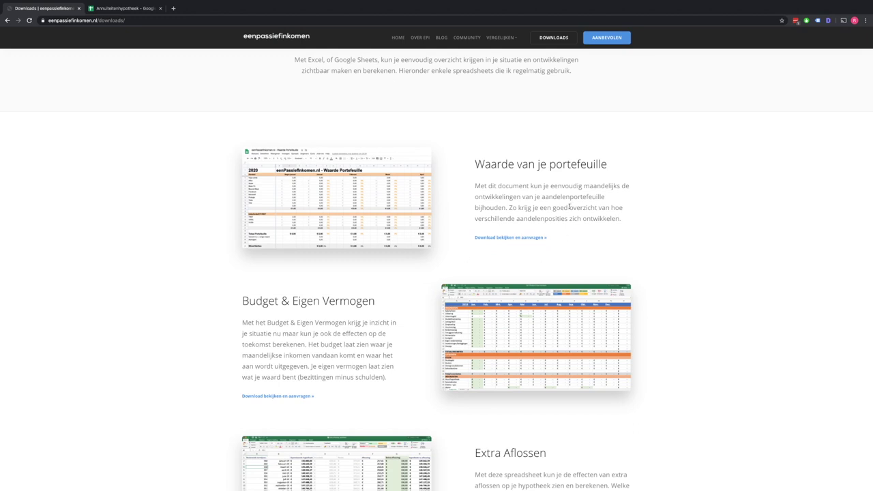
scroll(459, 172, "down", 3)
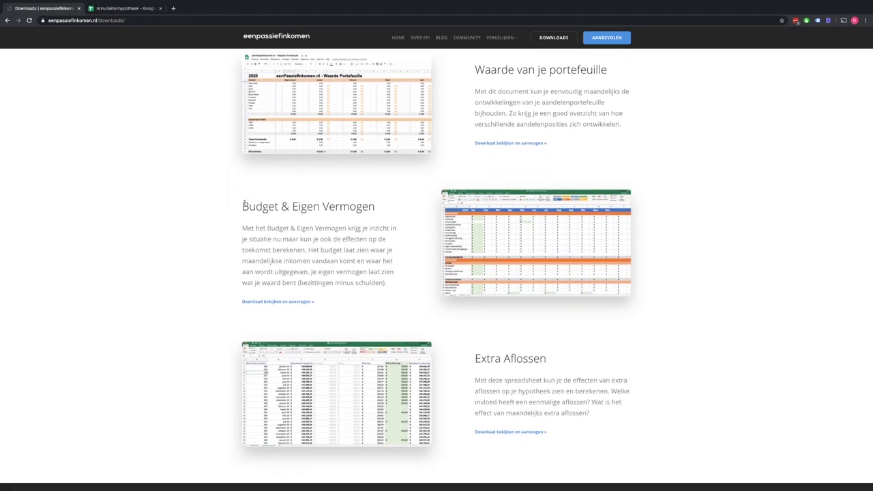
scroll(493, 271, "down", 2)
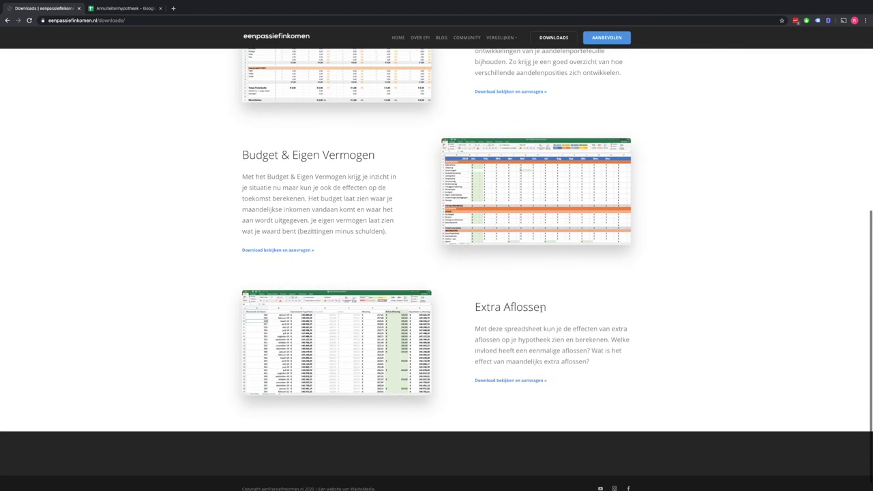
left_click(535, 385)
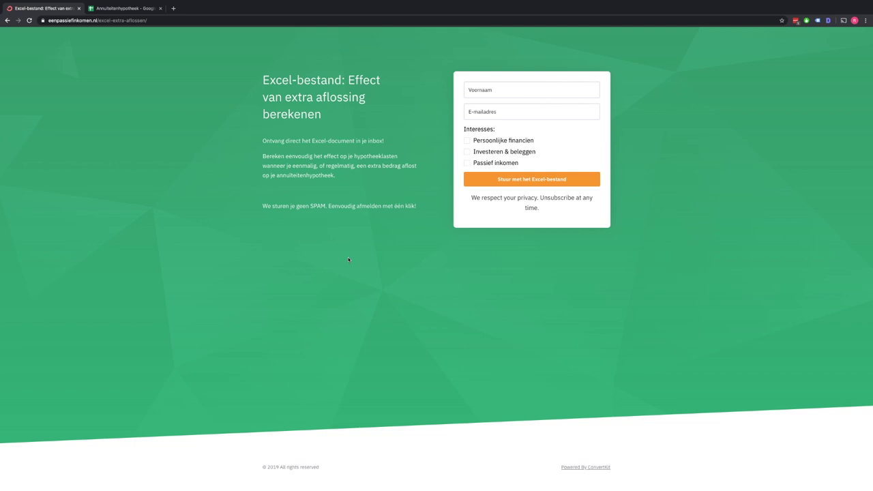
Switch to the Annuiteitenhypotheek Google Sheets browser tab.
left_click(135, 8)
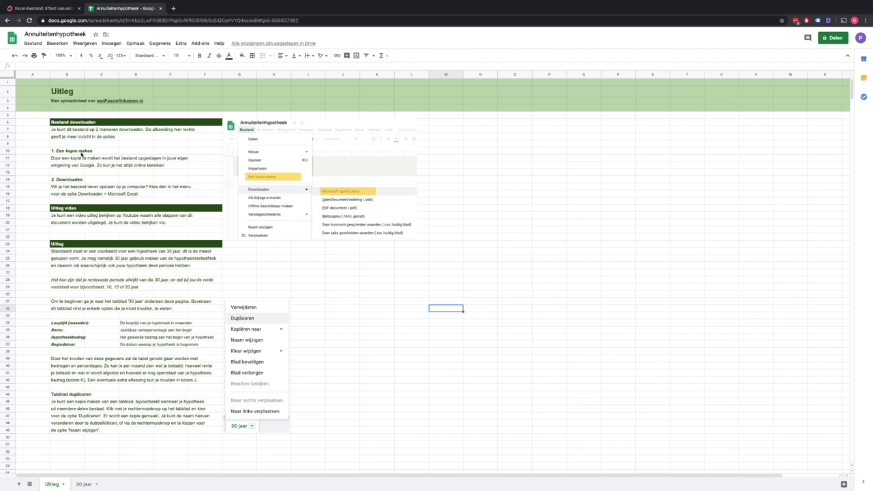
left_click(32, 43)
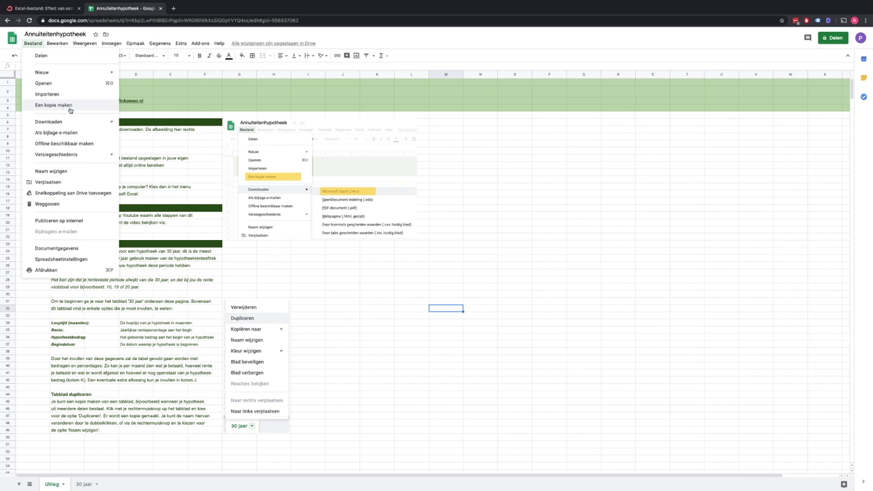
mouse_move(49, 121)
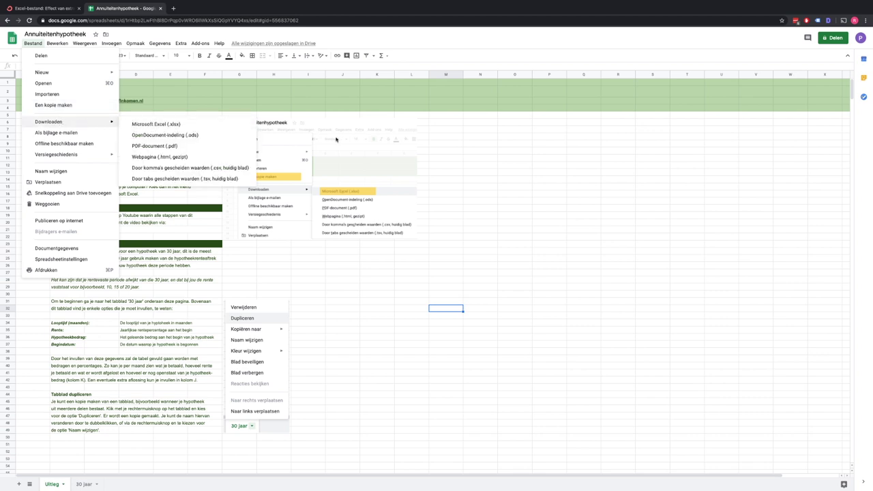
left_click(515, 165)
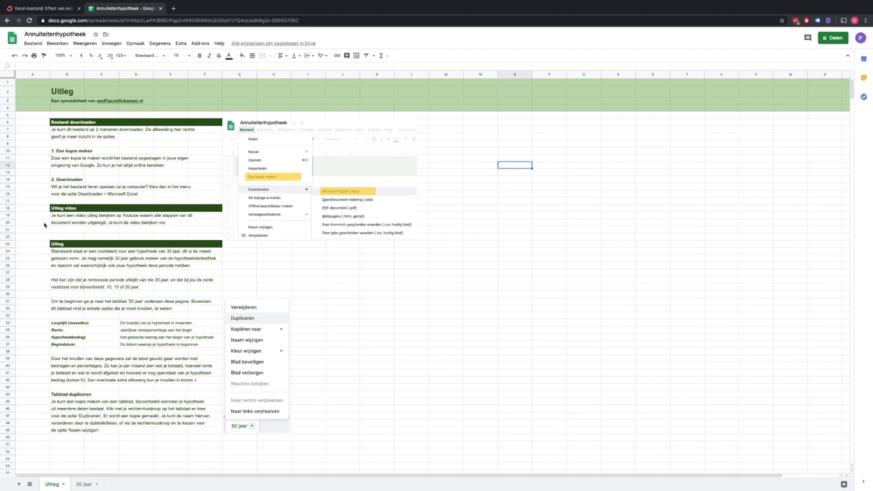
left_click(65, 230)
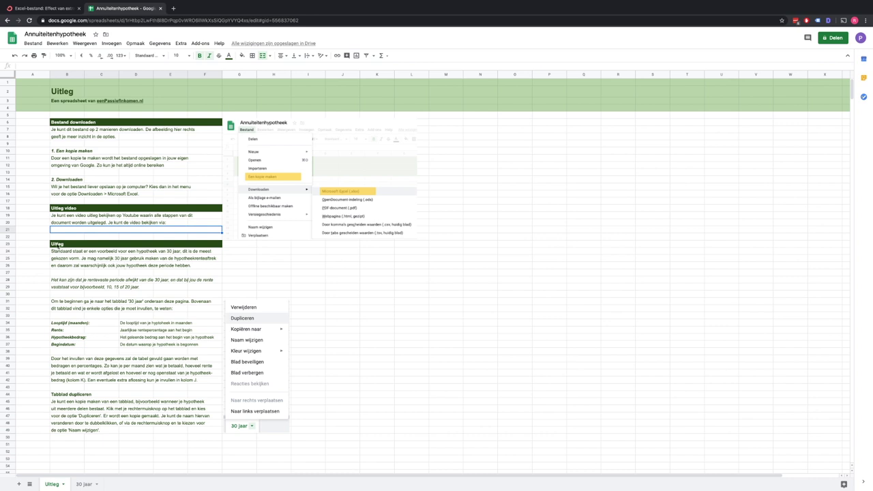
left_click(59, 244)
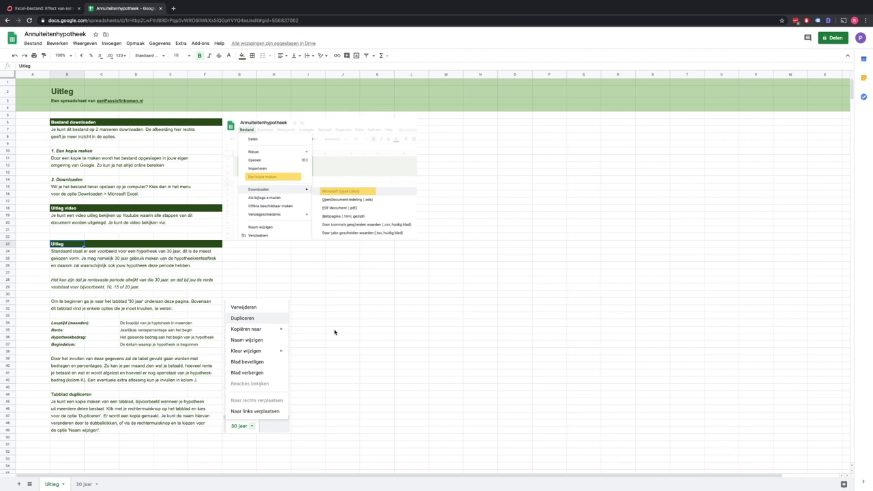
Show the '30 jaar' sheet at 125% zoom.
left_click(84, 485)
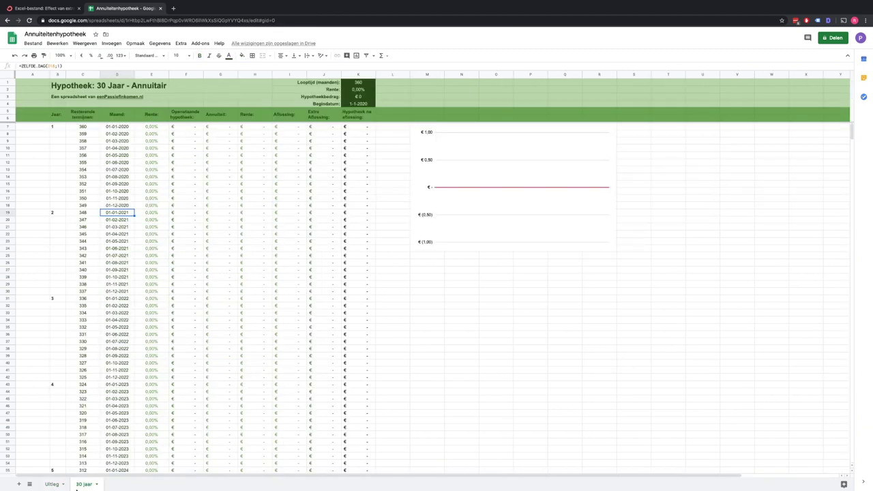
left_click(68, 56)
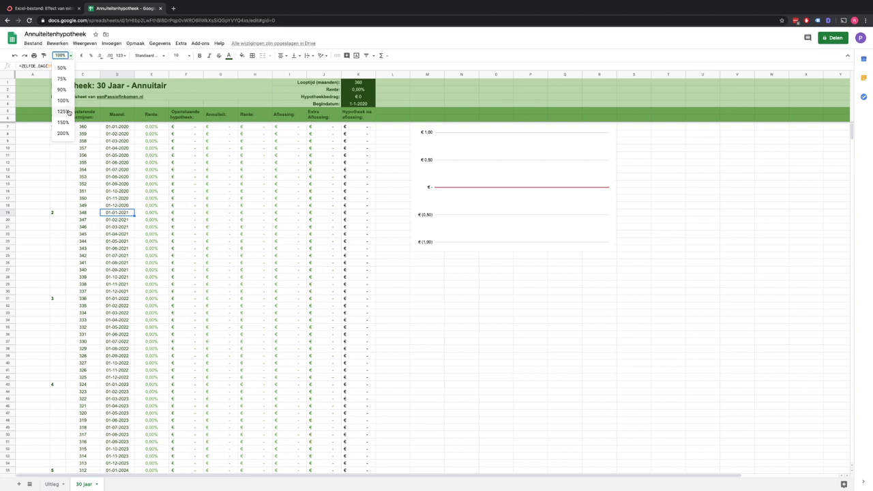
left_click(69, 112)
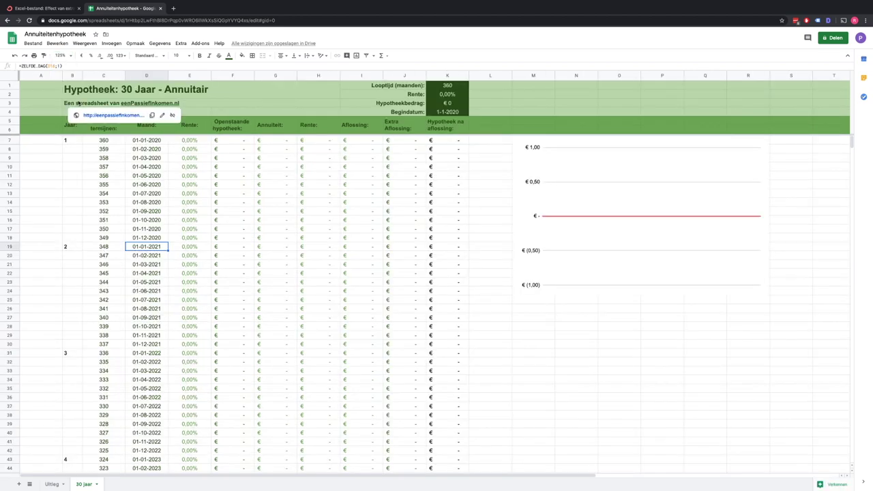
Inspect the G12 annuity formula and the 360-month Looptijd value.
left_click(282, 185)
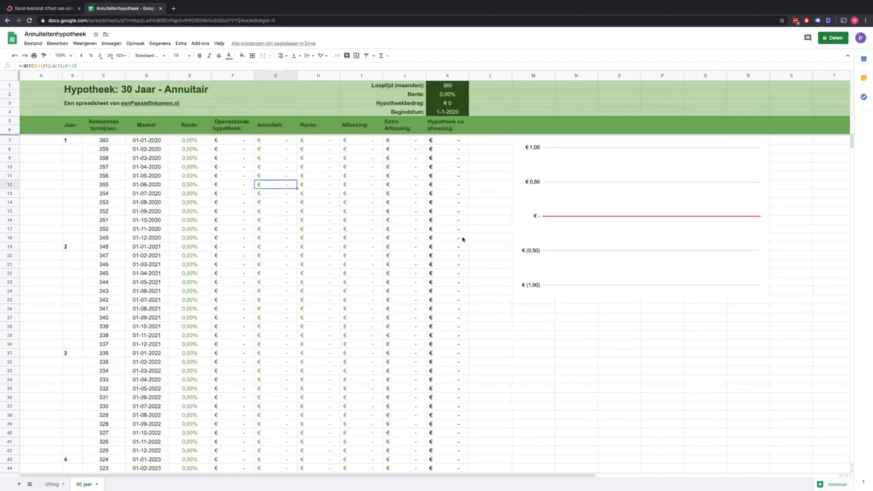
left_click(481, 143)
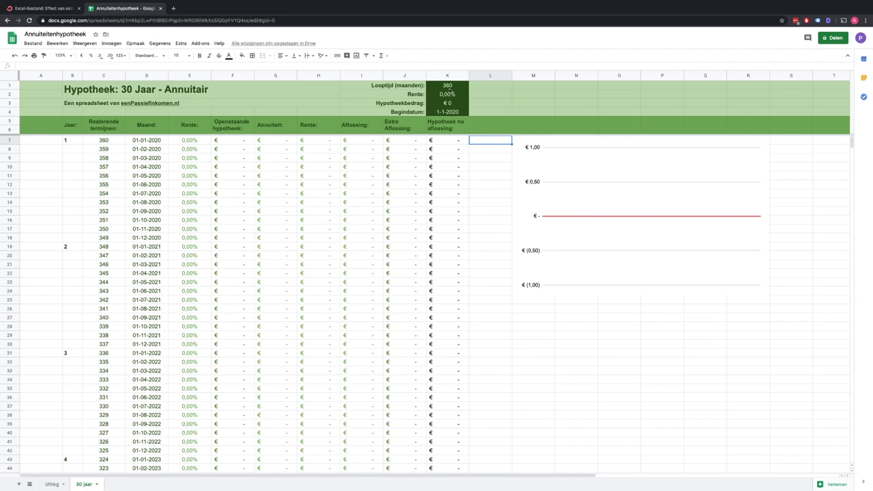
left_click(451, 87)
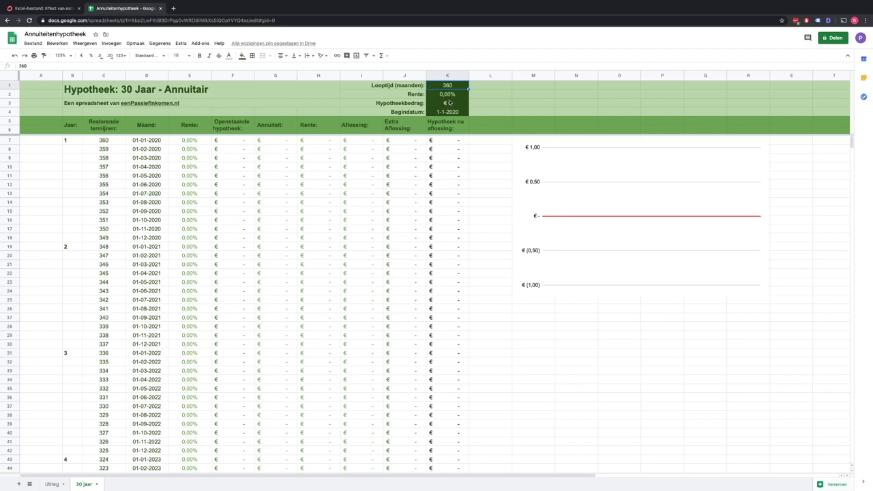
Enter 3,19 interest in K2, 145244 mortgage in K3 and start date 31-8-2015 in K4.
left_click(447, 97)
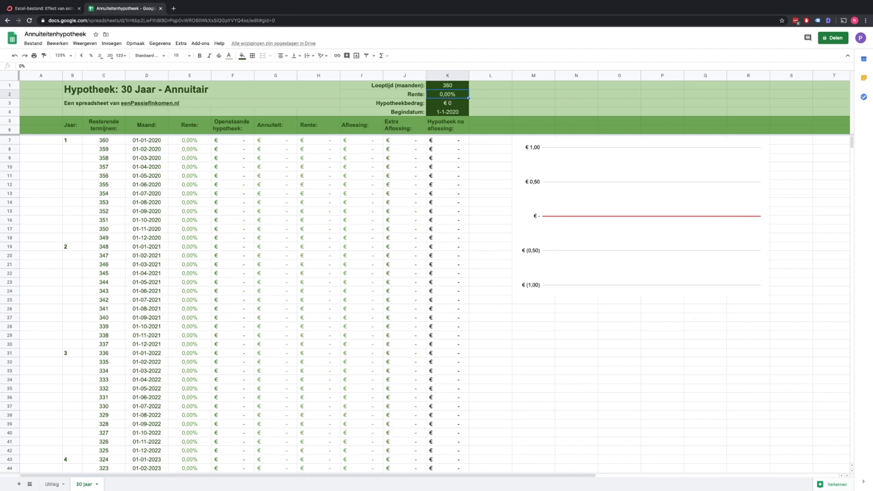
type("3,19")
key("Return")
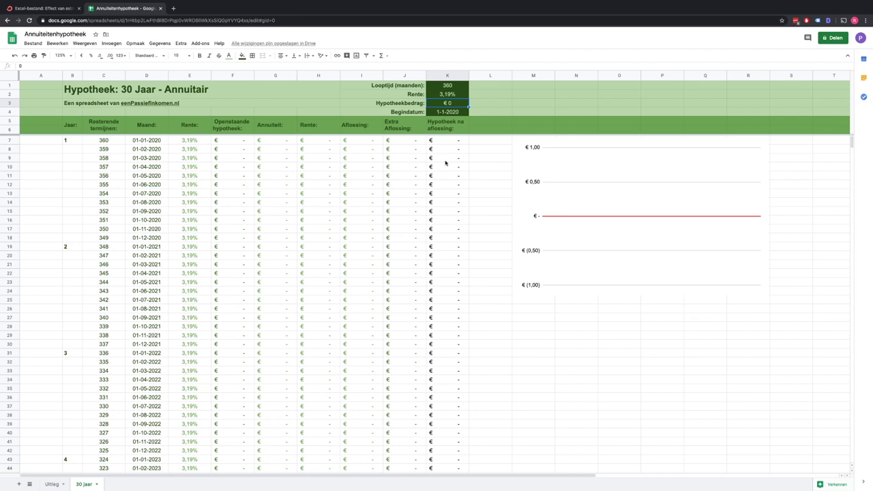
type("145")
type("244")
key("Return")
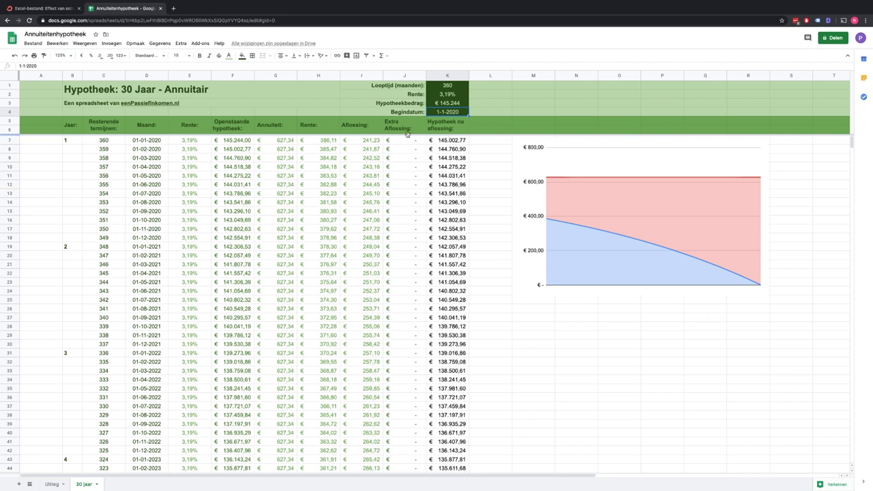
type("31-")
type("8-2015")
key("Return")
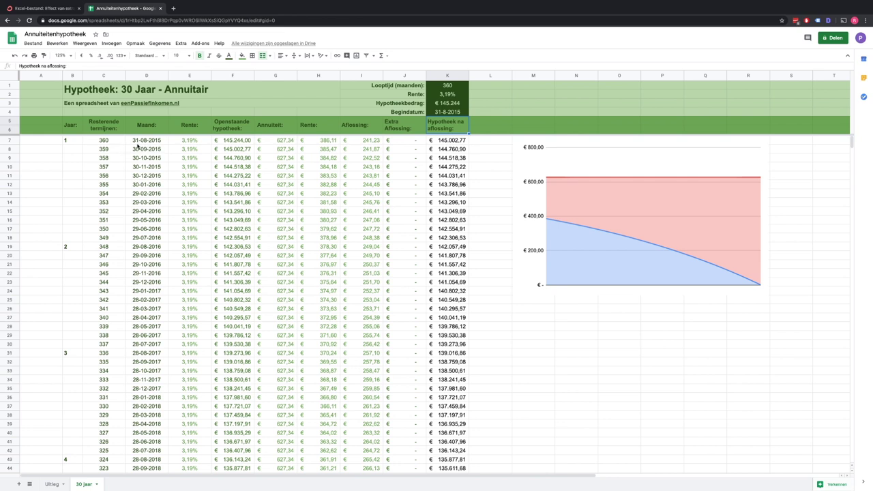
Review the schedule formulas in C18, C19, E7, E12, F7, G7 and H7.
left_click(41, 137)
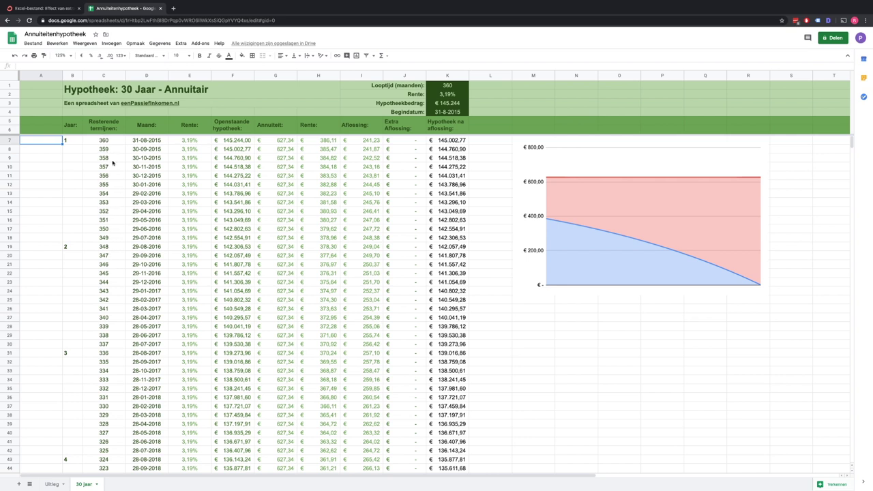
left_click(111, 245)
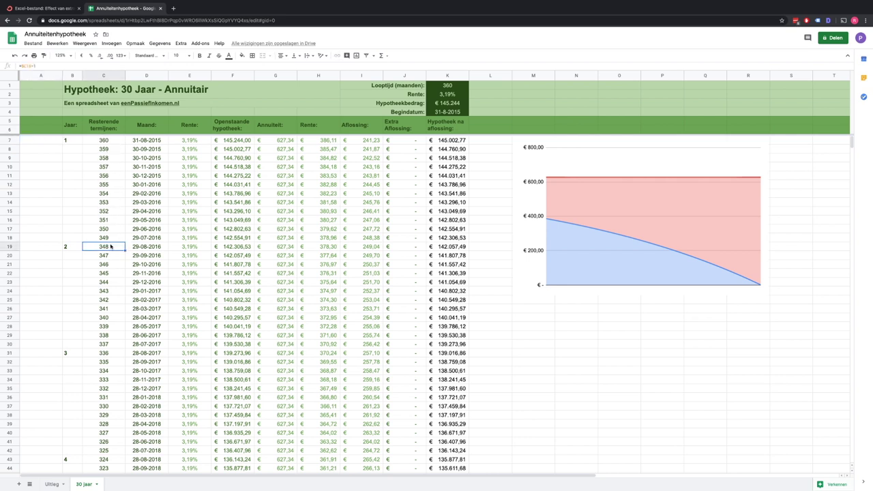
left_click(111, 239)
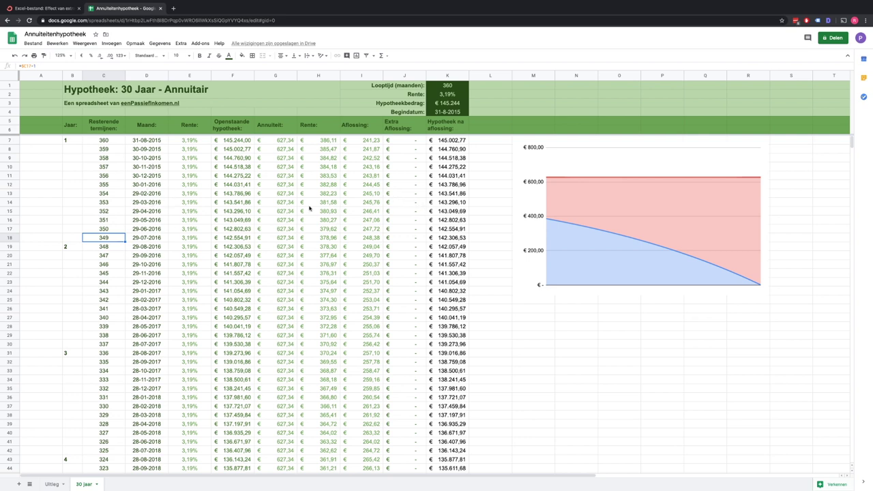
left_click(195, 143)
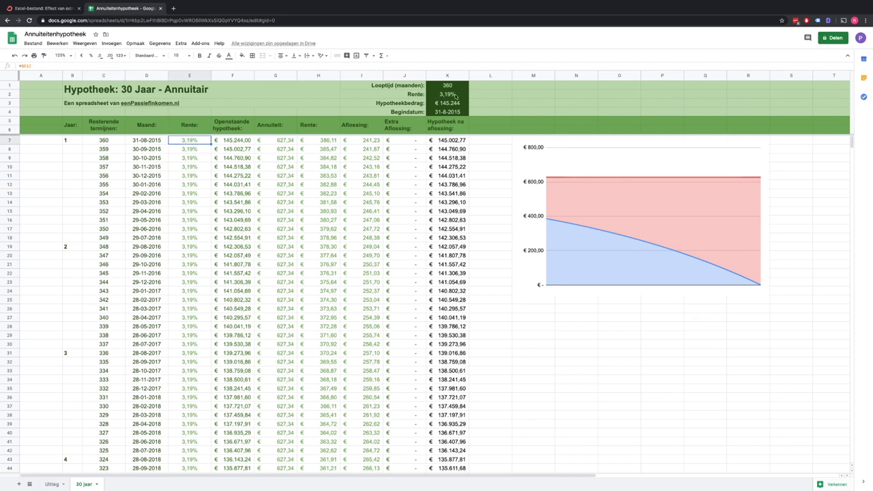
left_click(198, 185)
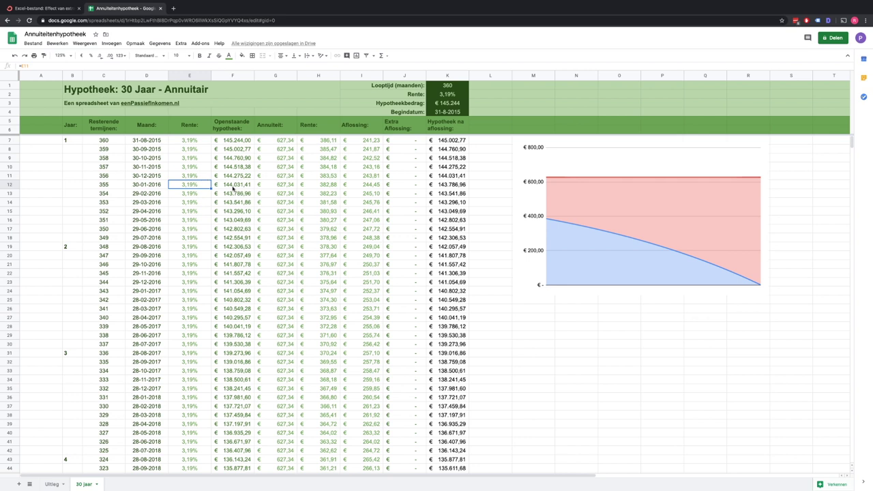
left_click(233, 144)
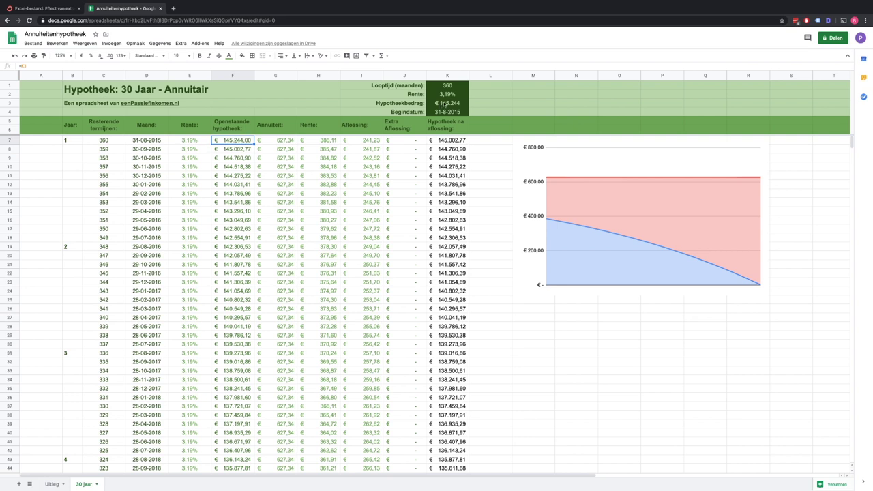
left_click(288, 142)
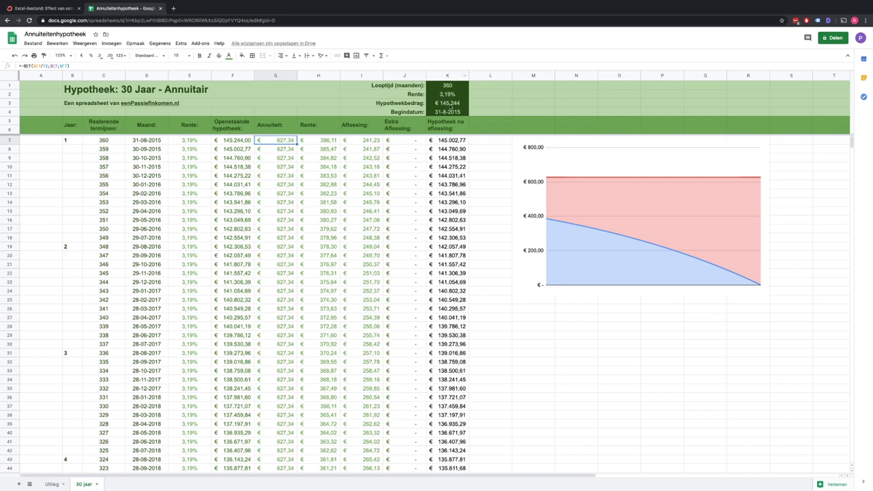
left_click(322, 143)
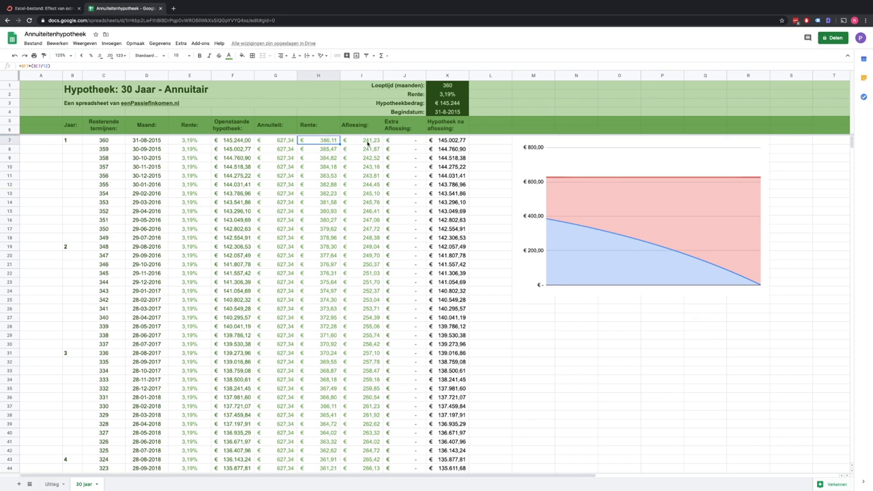
Complete K7 as =$F7-$I7-$J7, then check the F8 and G7 formulas.
left_click(451, 140)
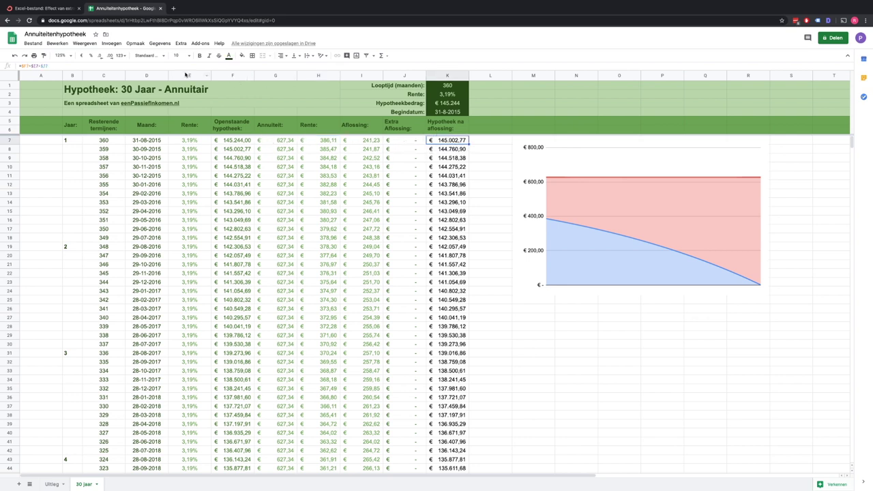
key("F2")
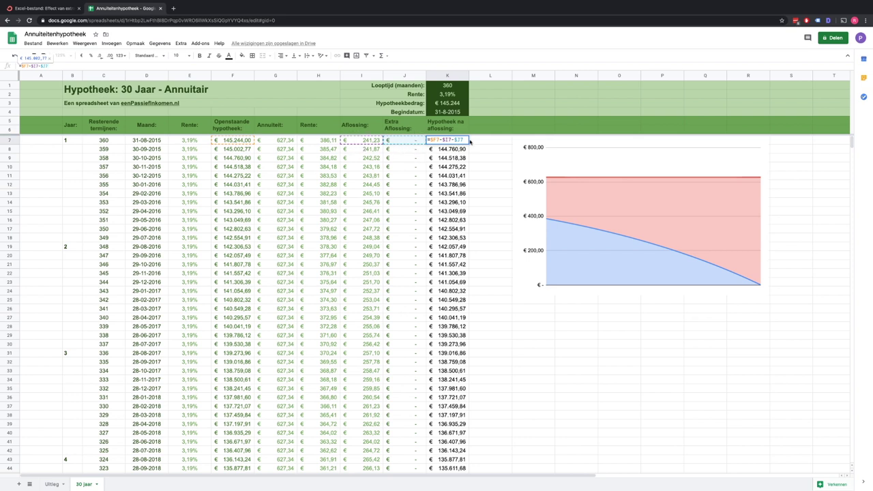
key("Return")
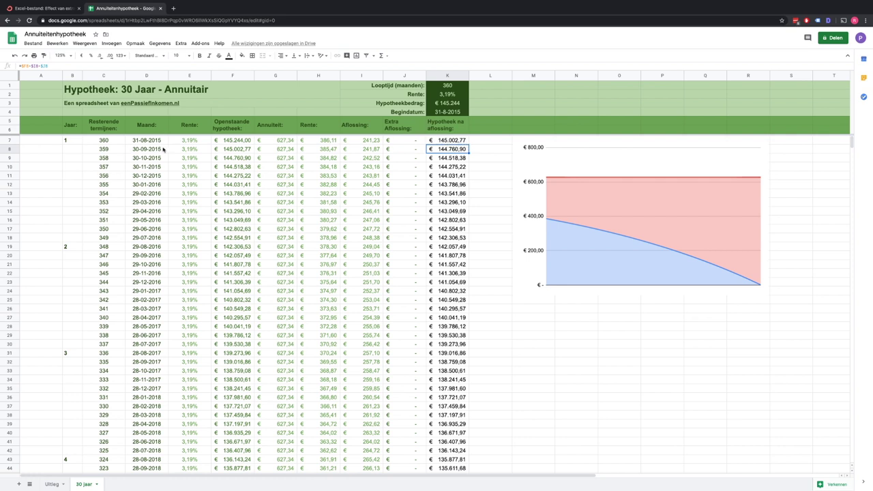
left_click(233, 150)
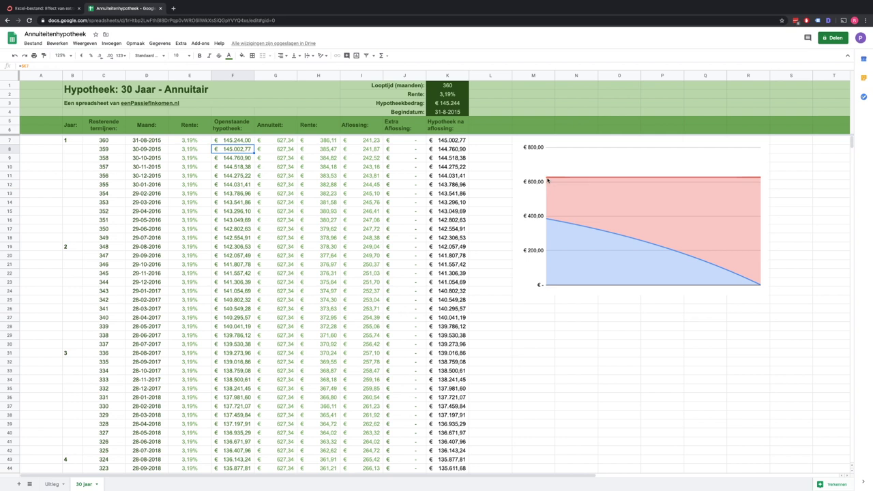
left_click(289, 143)
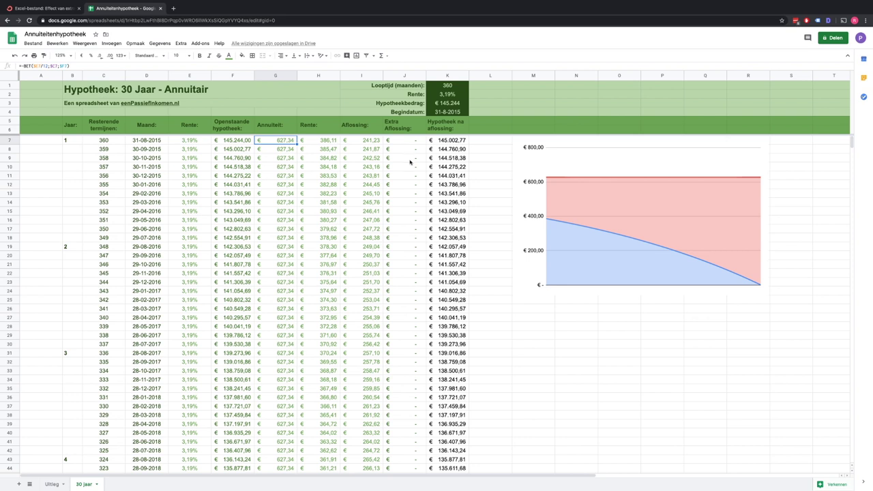
left_click(411, 162)
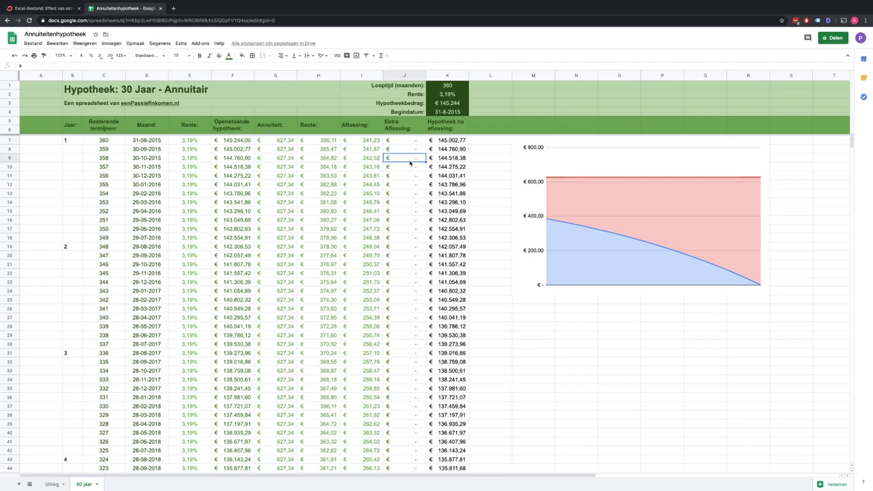
Enter a 1.000 extra repayment in J9 and check G10's recalculated 623,00 annuity.
type("1000")
key("Return")
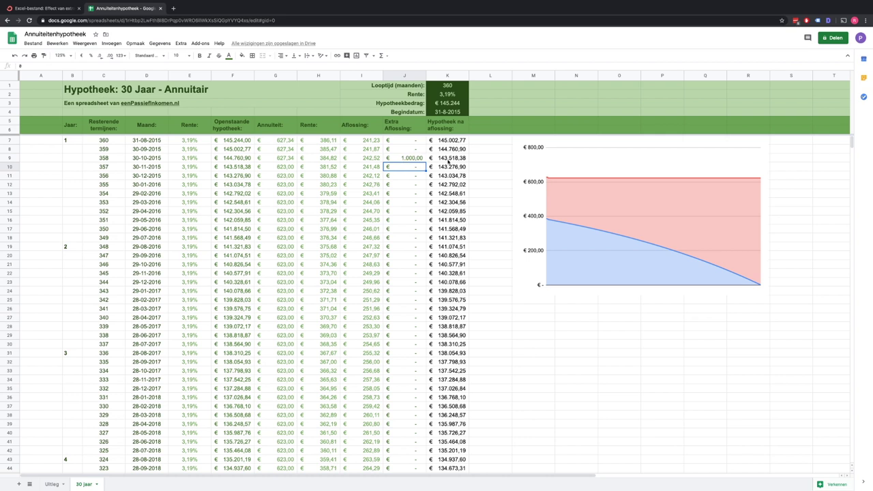
left_click(280, 168)
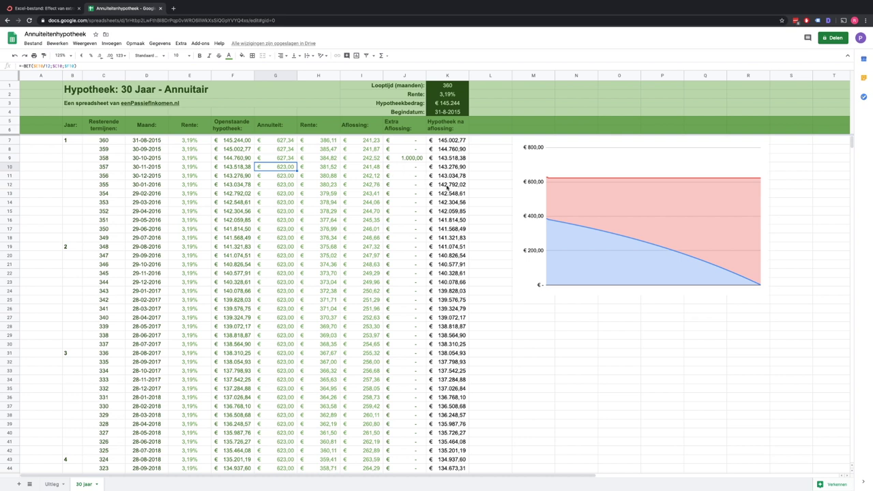
Enter a 500 extra repayment for January 2016 in J12, lowering the annuity to 620,82.
left_click(405, 161)
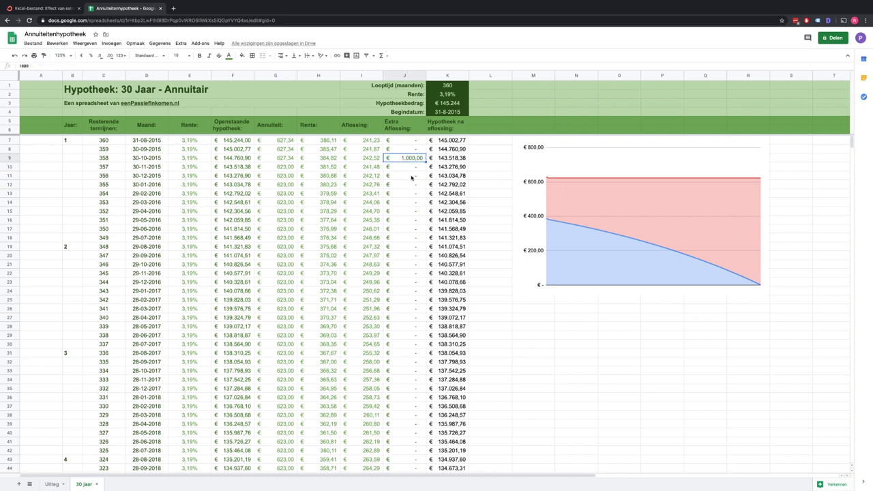
left_click(415, 188)
type("500")
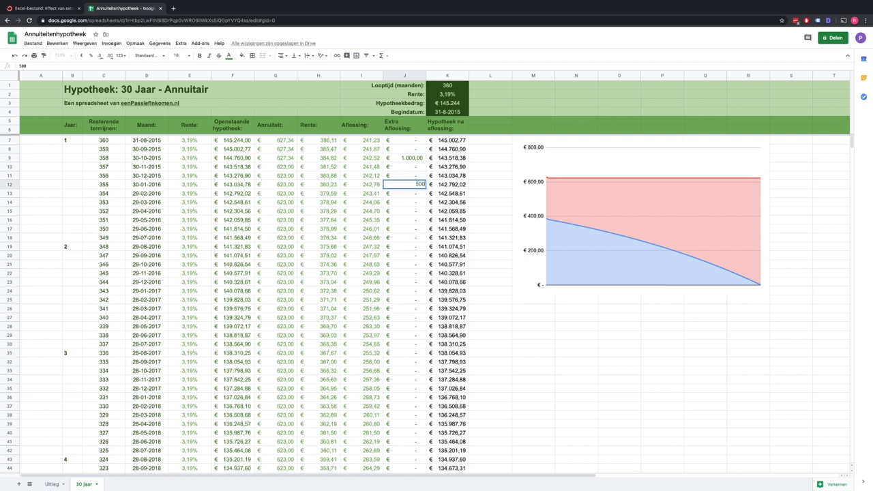
key("Return")
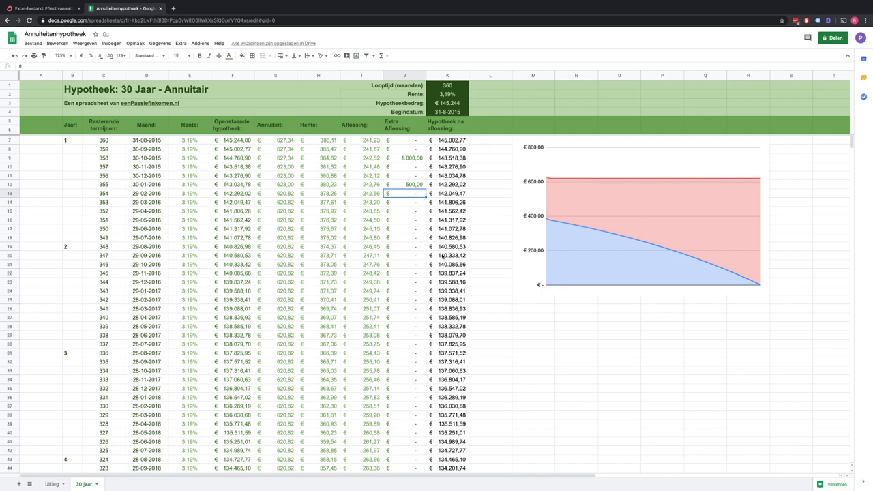
left_click(399, 335)
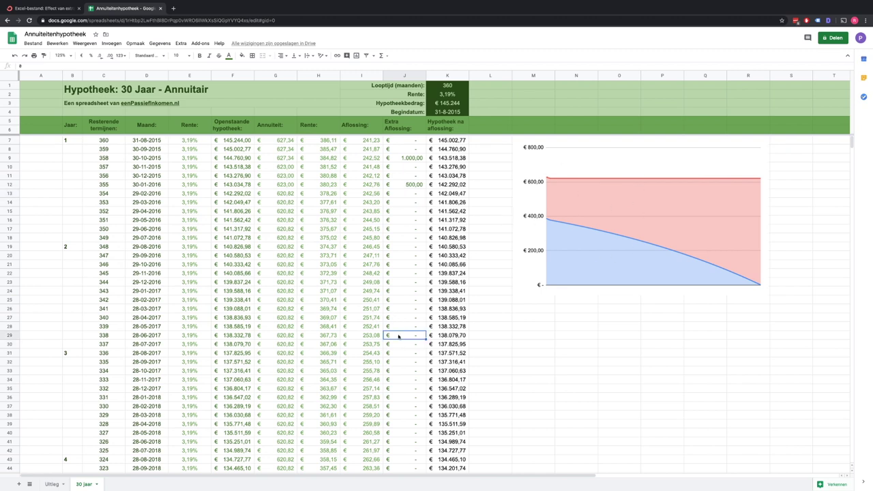
Inspect the final balance formula in K366 and the last annuity in G366.
scroll(399, 336, "down", 10)
scroll(400, 336, "down", 10)
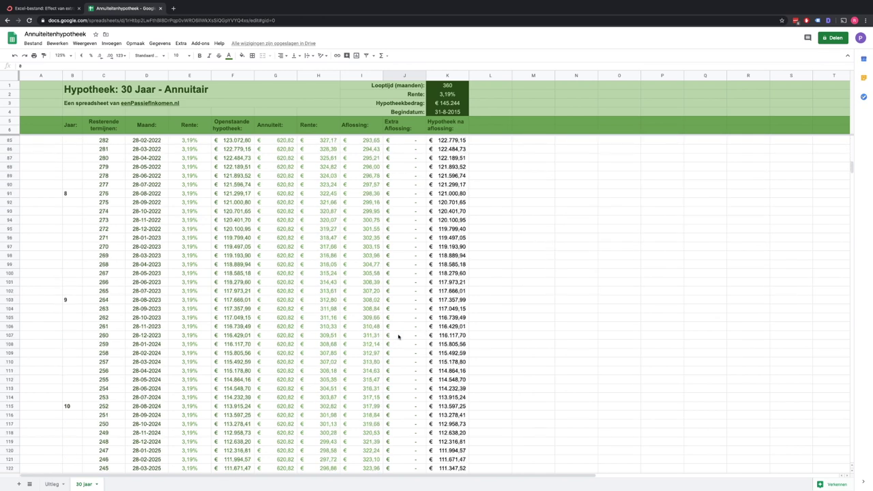
scroll(399, 335, "down", 10)
scroll(399, 336, "down", 10)
scroll(399, 336, "down", 8)
scroll(399, 335, "down", 8)
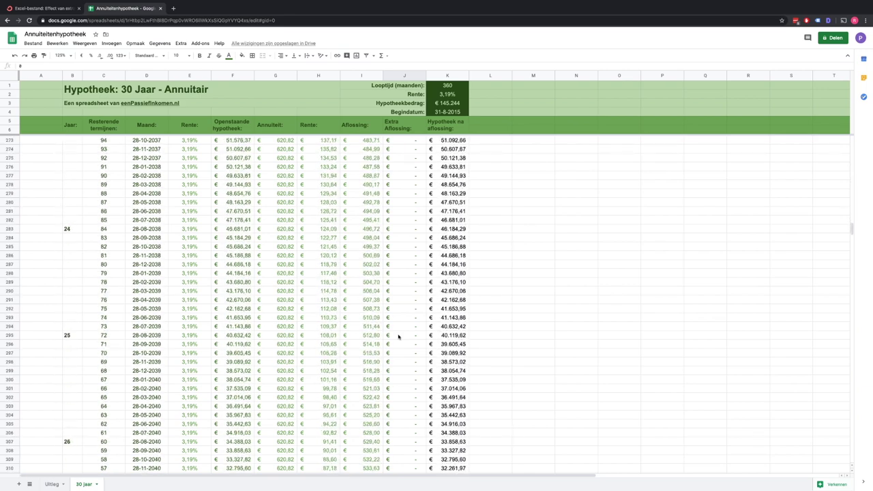
scroll(400, 334, "down", 8)
scroll(399, 332, "down", 8)
scroll(399, 332, "down", 5)
scroll(400, 332, "down", 5)
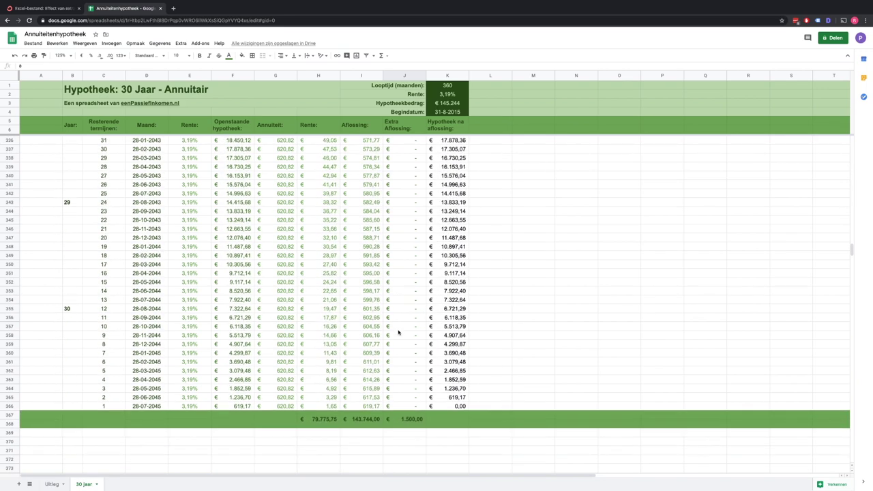
scroll(399, 333, "down", 2)
left_click(440, 344)
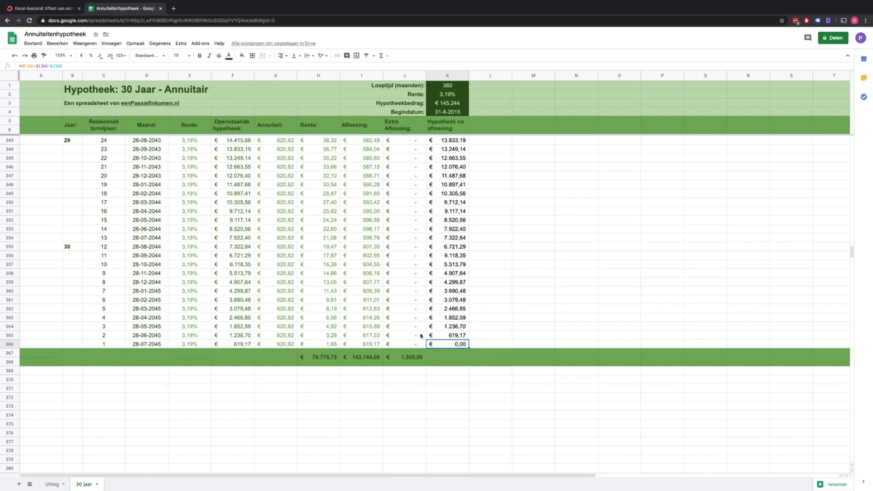
left_click(287, 344)
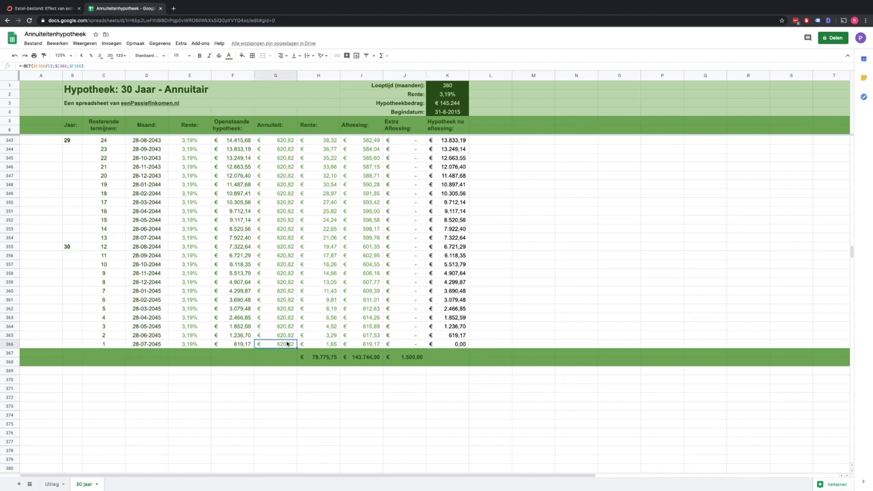
scroll(287, 205, "up", 1)
scroll(307, 259, "up", 2)
scroll(325, 295, "up", 1)
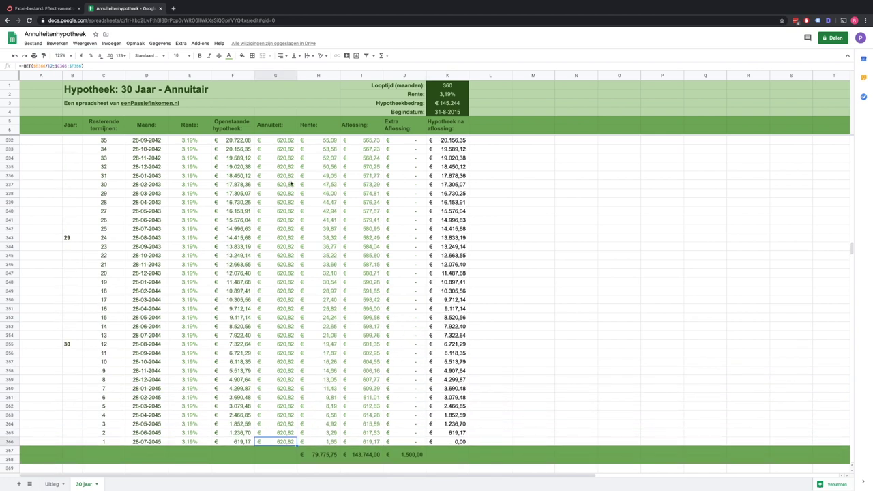
scroll(318, 343, "down", 2)
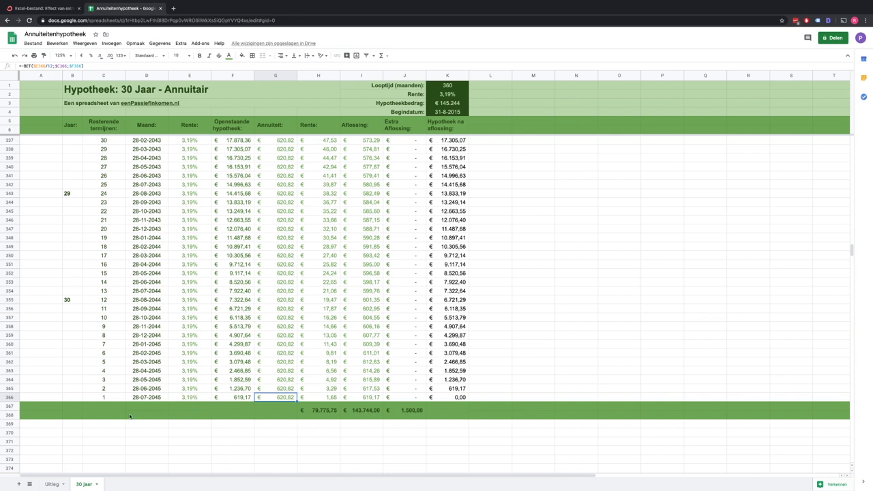
left_click(325, 412)
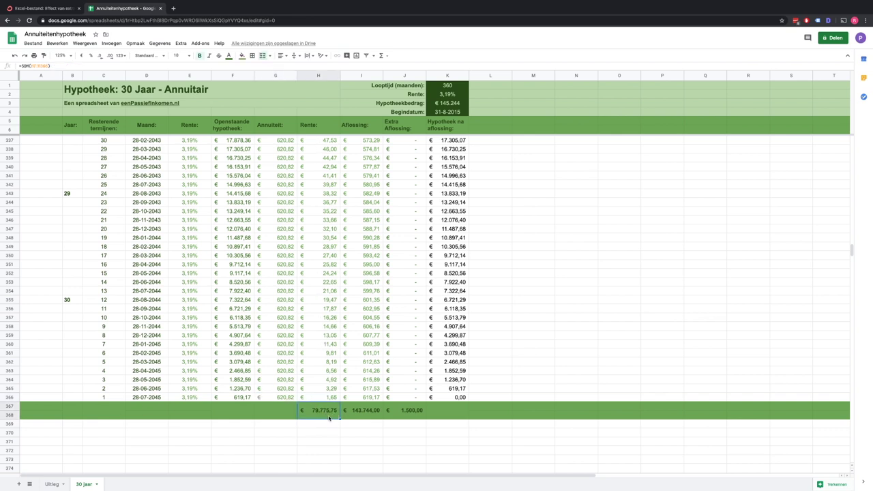
left_click(403, 411)
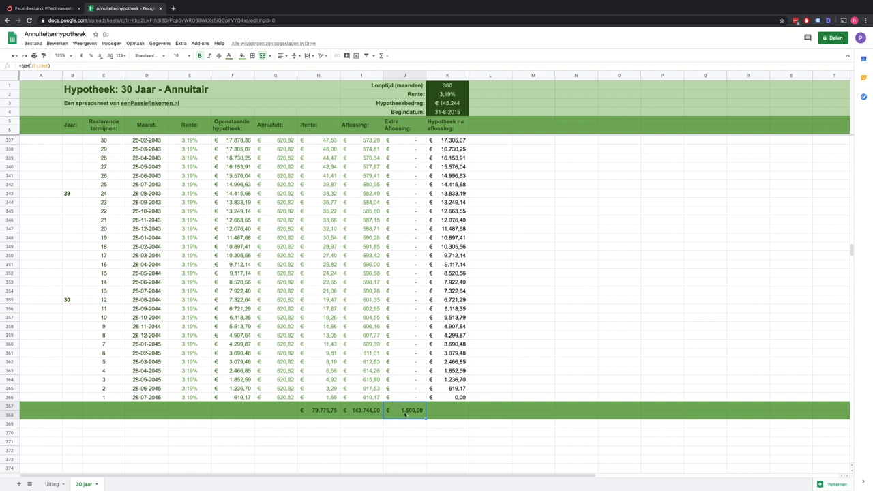
left_click(370, 414, "shift")
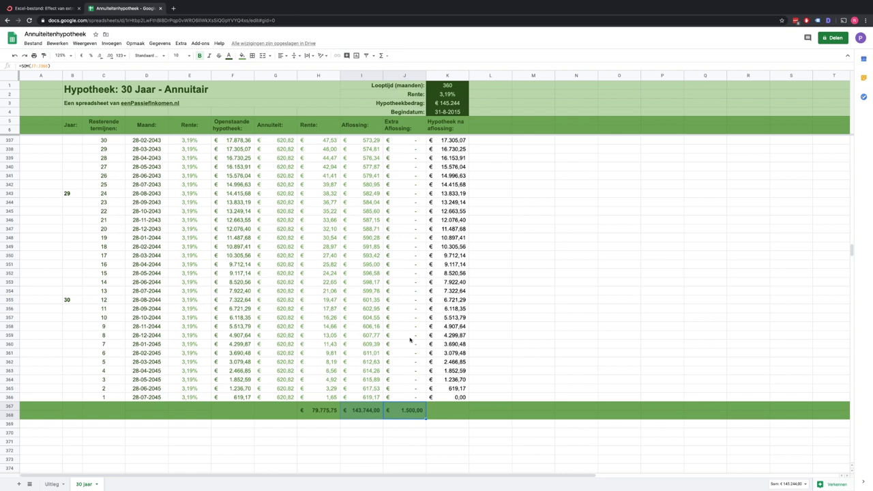
left_click(277, 411)
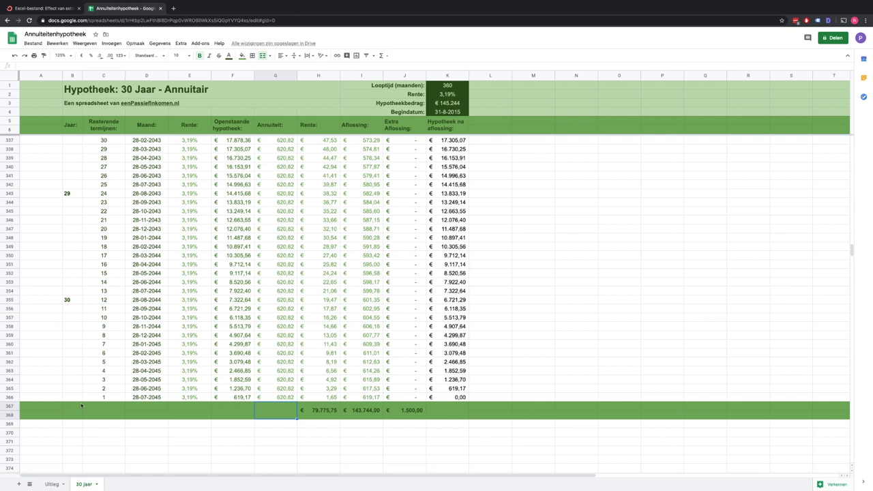
Duplicate the '30 jaar' tab and rename the copy 'Hypotheek 2'.
left_click(85, 486)
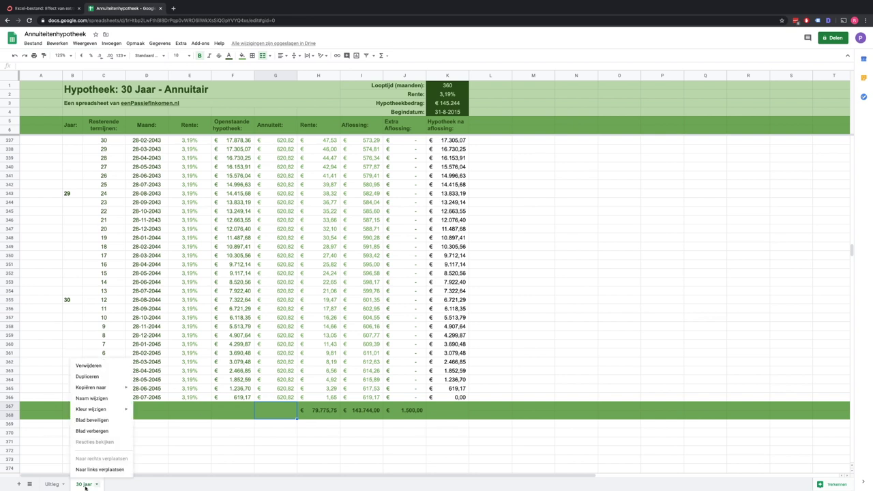
left_click(92, 377)
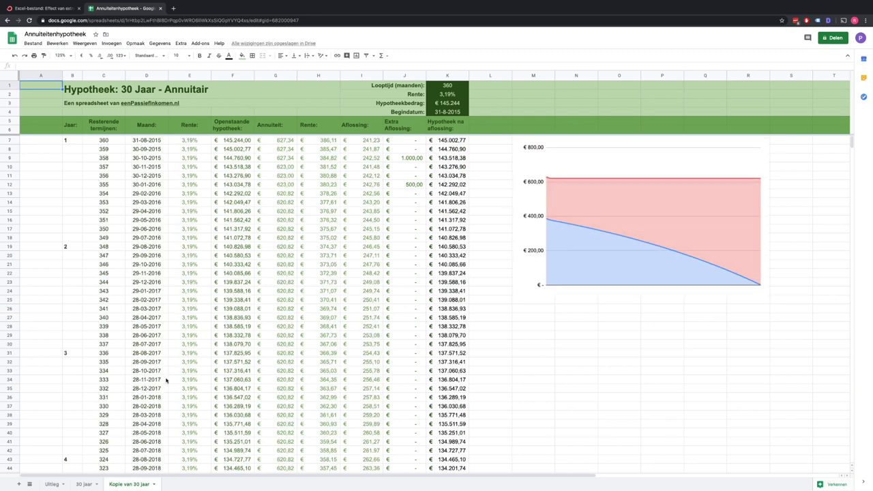
double_click(133, 486)
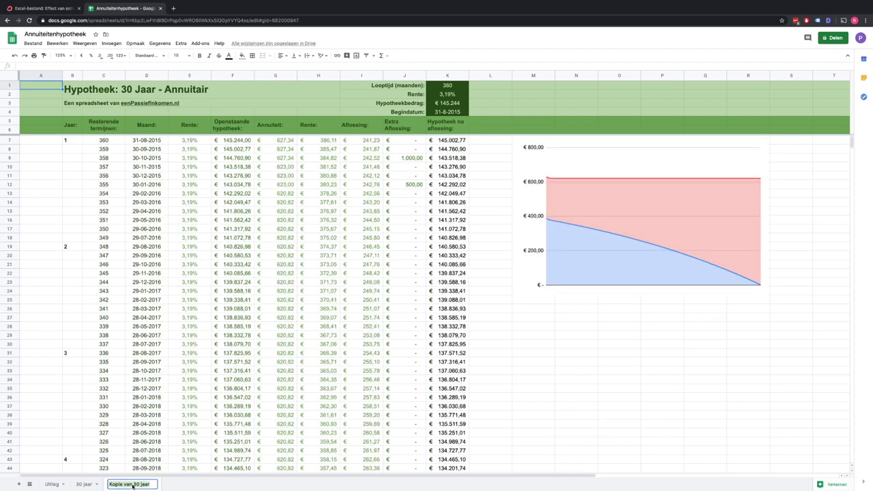
type("Hyp")
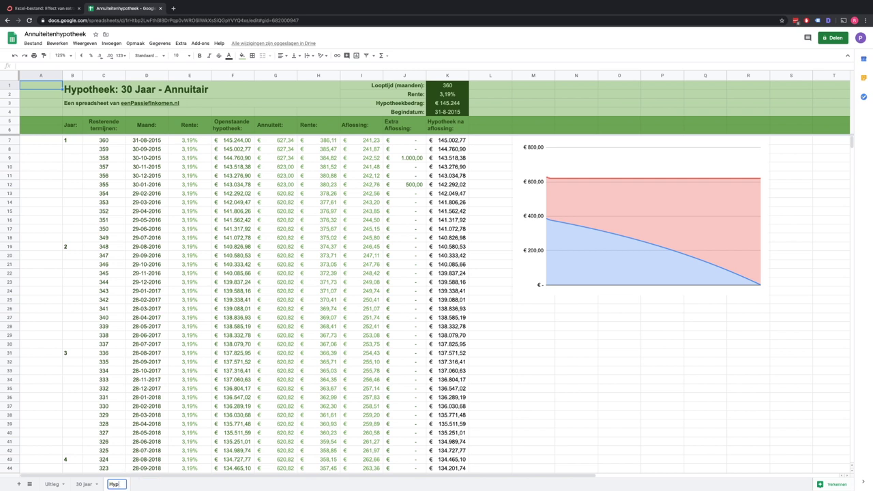
type("otheek 2")
key("Return")
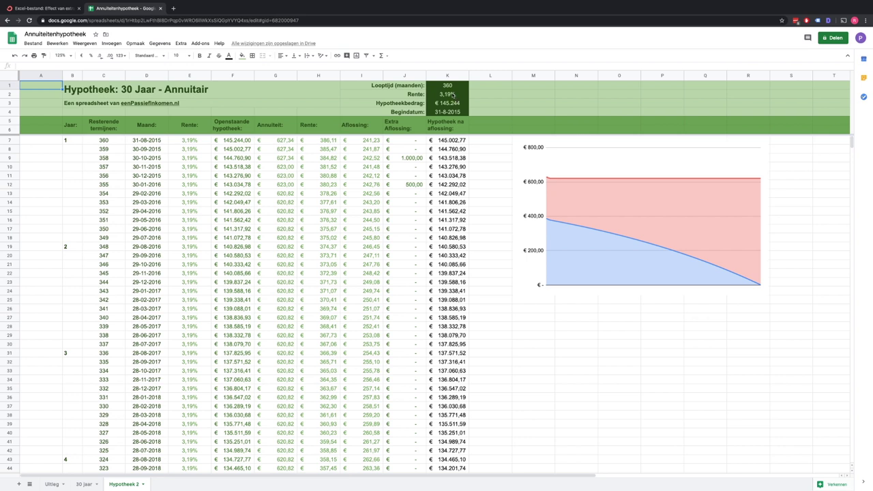
Set the interest rate to 2,01% and the mortgage amount to € 200.000.
left_click(453, 103)
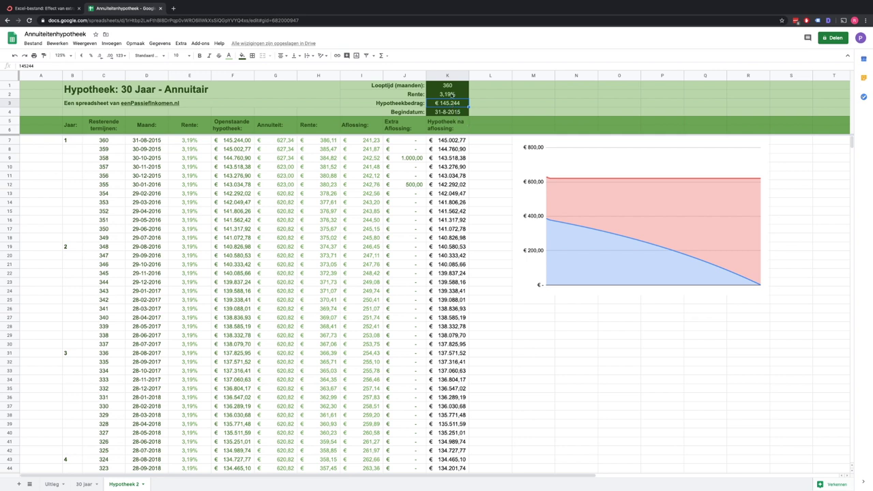
left_click(452, 95)
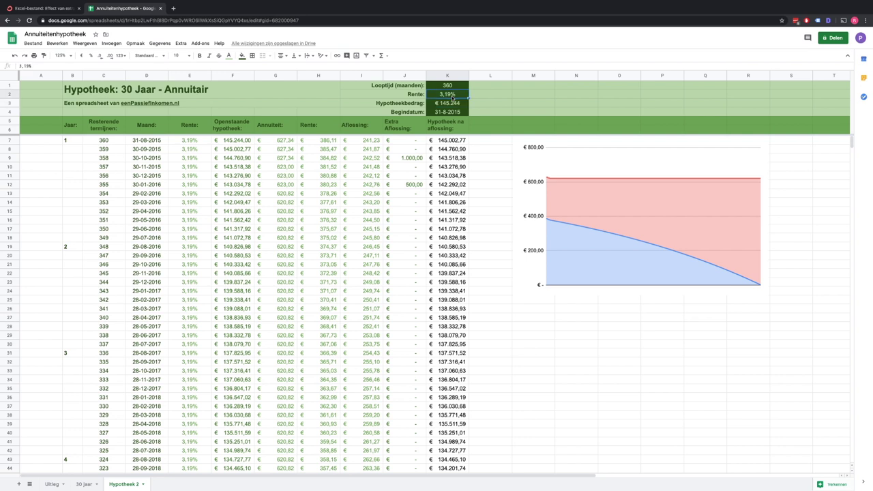
type("2,01")
key("Return")
type("2")
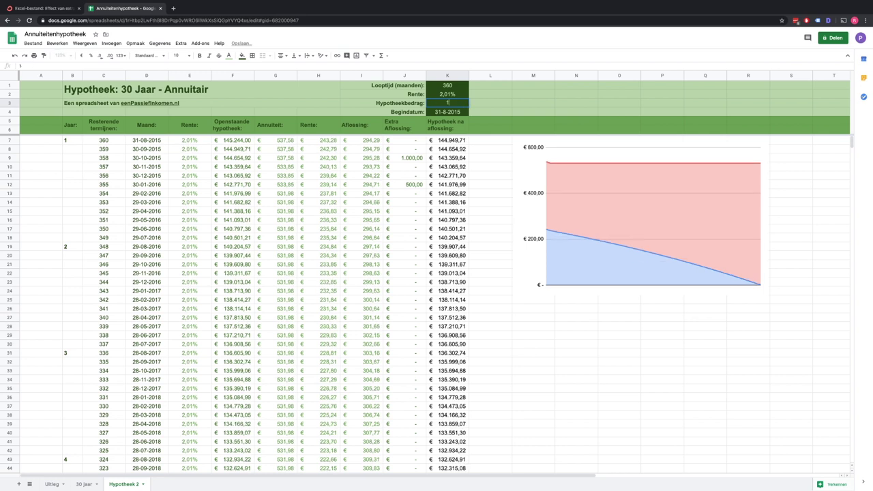
type("00")
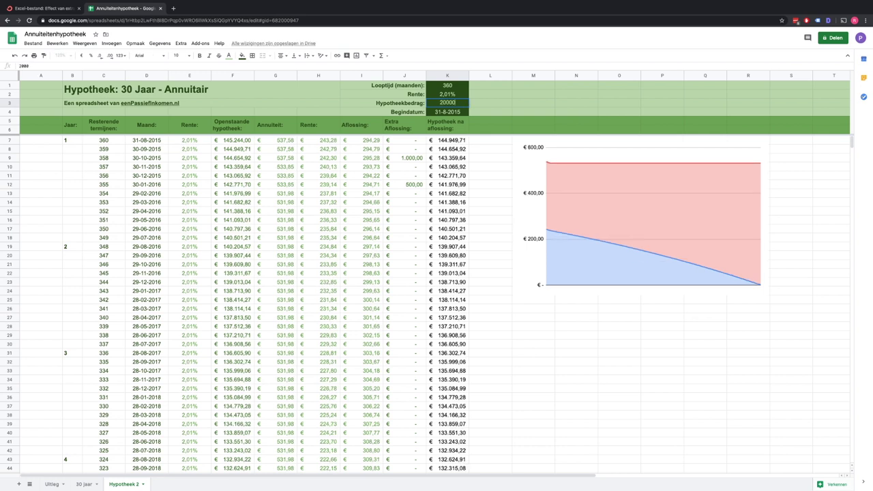
type(".000")
key("Return")
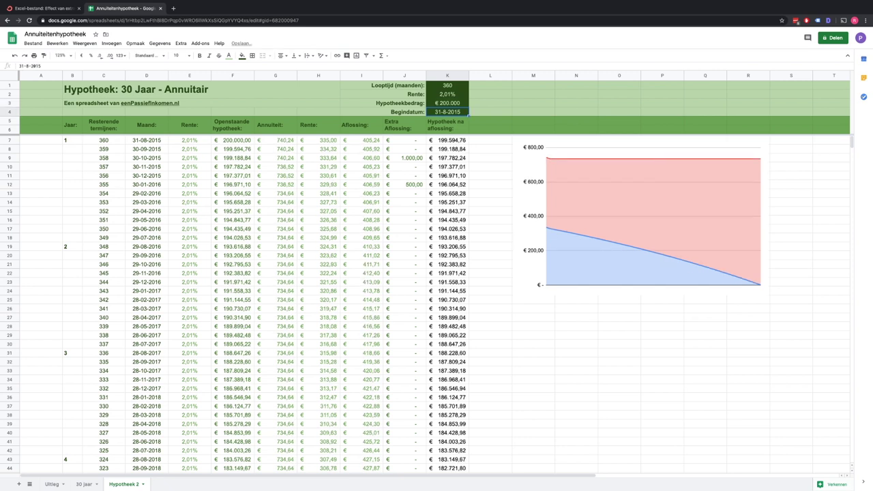
Enter the start date 1-1-2020 in K4, correcting the mistyped date.
type("1-1-2-")
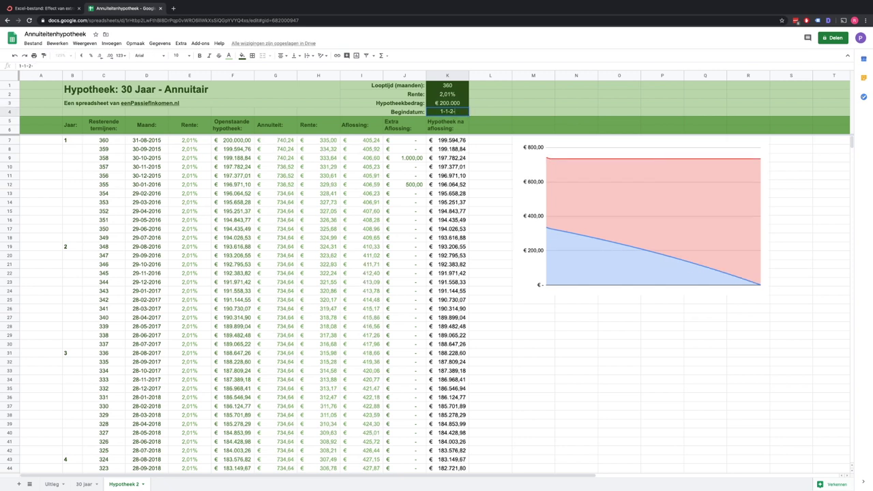
key("Return")
key("Up")
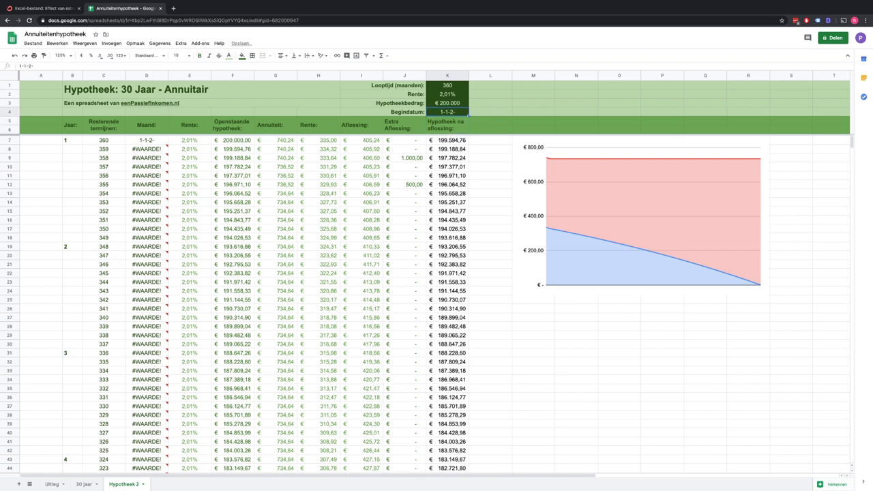
key("Return")
type("020")
key("Return")
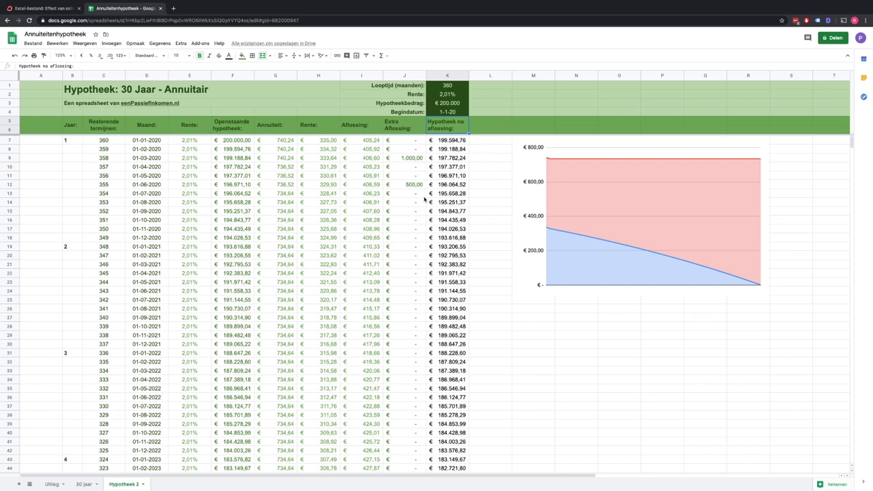
Clear the 1.000,00 extra repayment in J9 and the 500,00 one in J12.
left_click(403, 160)
key("Delete")
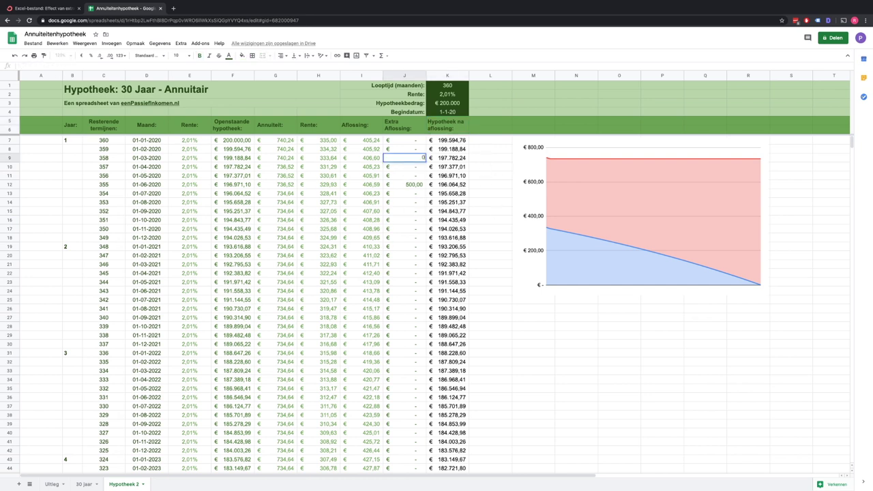
left_click(416, 186)
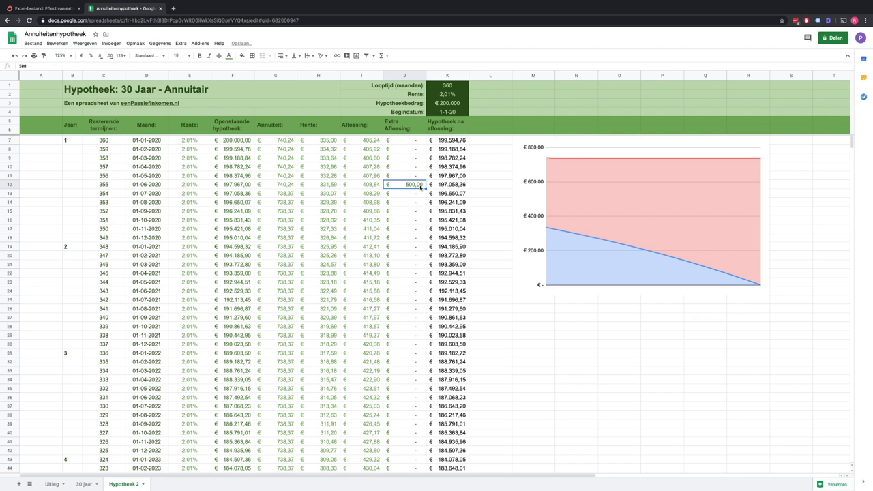
key("Delete")
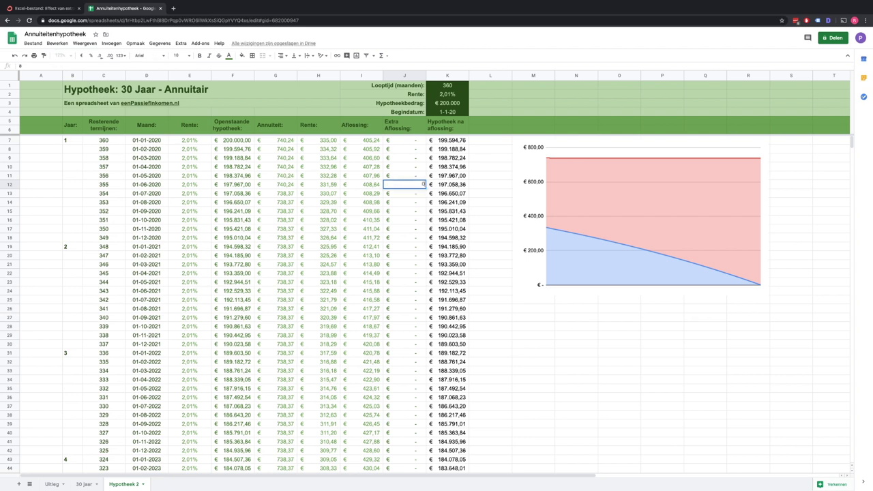
Check the K2 interest rate, then switch to the '30 jaar' sheet for comparison.
left_click(475, 194)
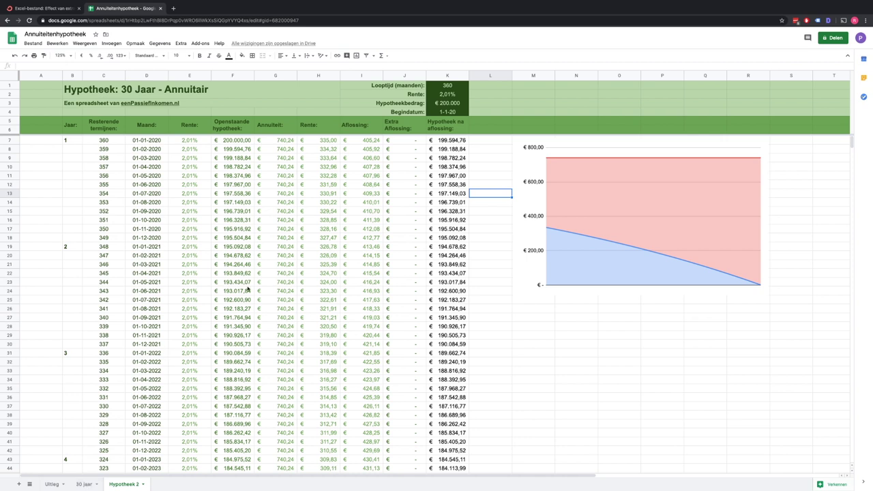
left_click(445, 94)
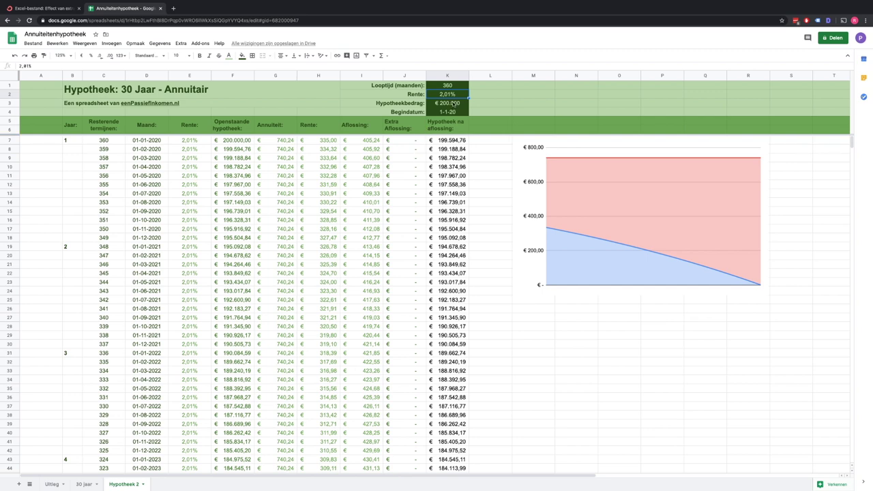
left_click(92, 484)
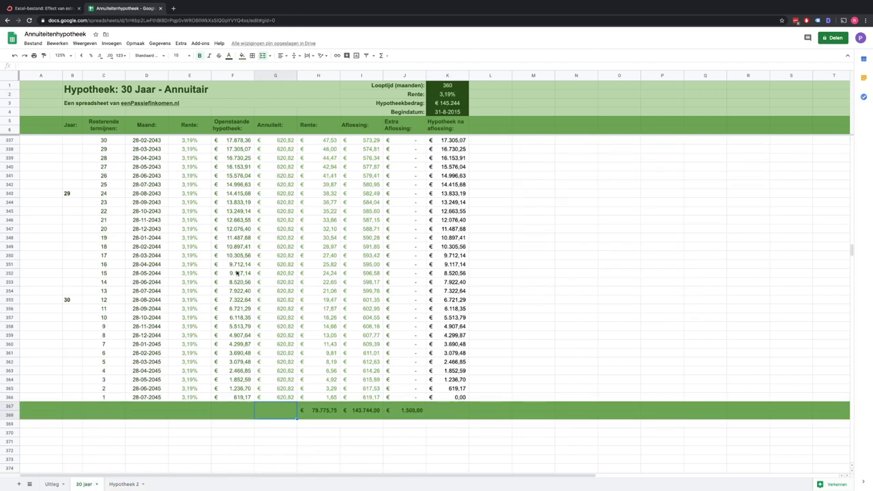
On 'Hypotheek 2', change the loan term in K1 from 360 to 240 months.
left_click(129, 485)
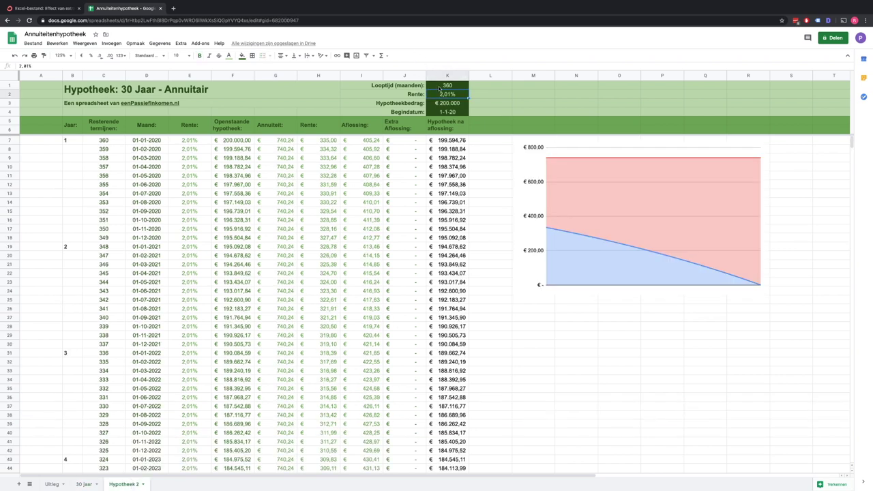
left_click(448, 87)
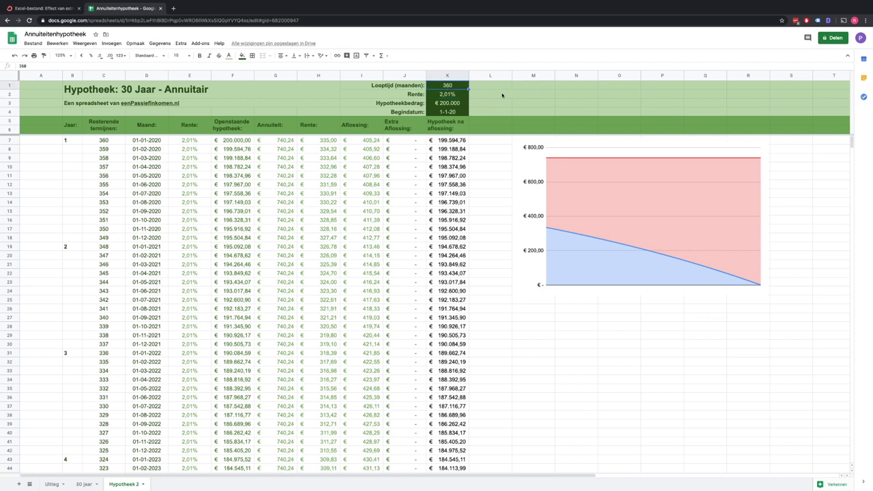
type("24")
type("0")
key("Return")
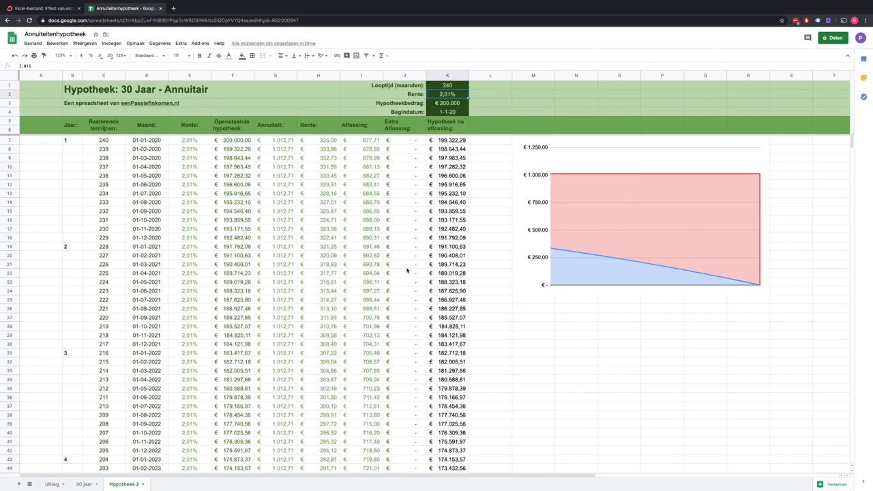
Check the schedule's end at month 240 by inspecting the C247 and K246 formulas.
scroll(337, 300, "down", 5)
scroll(337, 300, "down", 10)
scroll(337, 300, "down", 10)
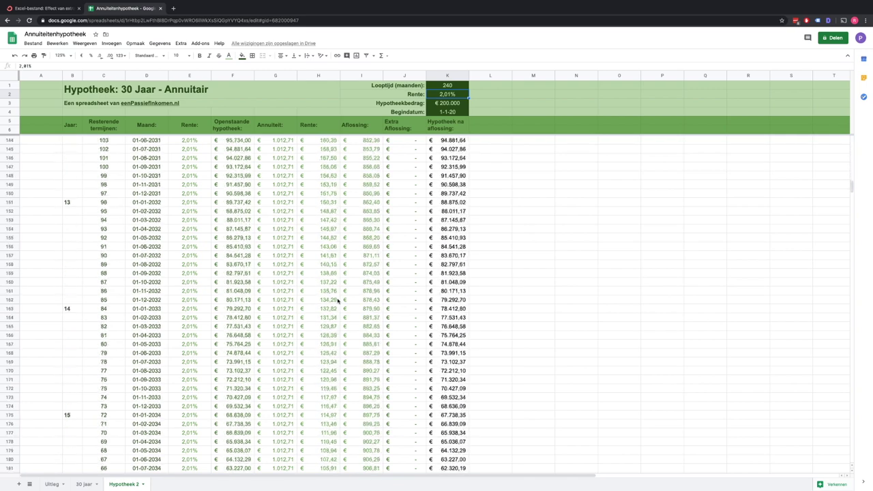
scroll(337, 300, "down", 6)
scroll(337, 300, "down", 15)
scroll(337, 300, "down", 1)
scroll(337, 300, "down", 1)
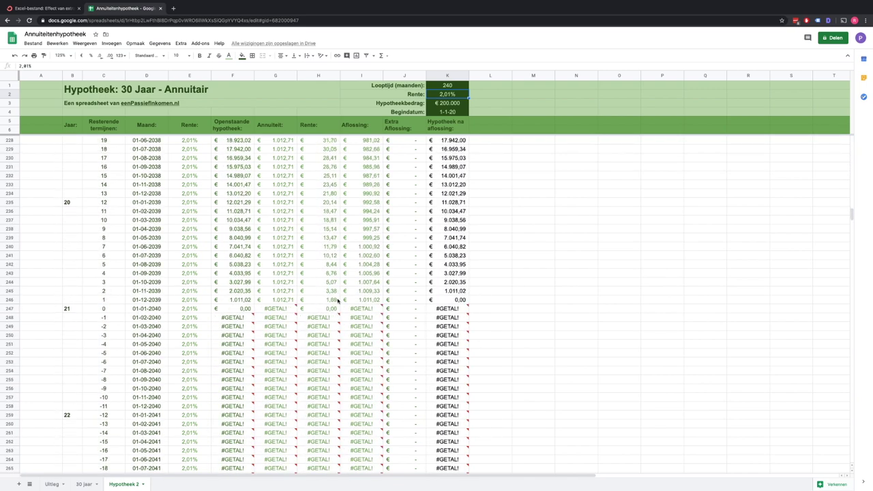
scroll(95, 318, "down", 2)
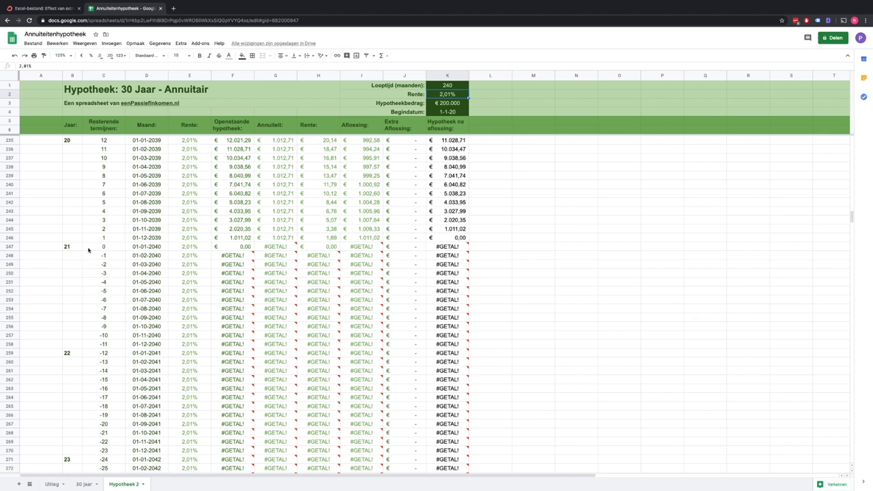
left_click(116, 249)
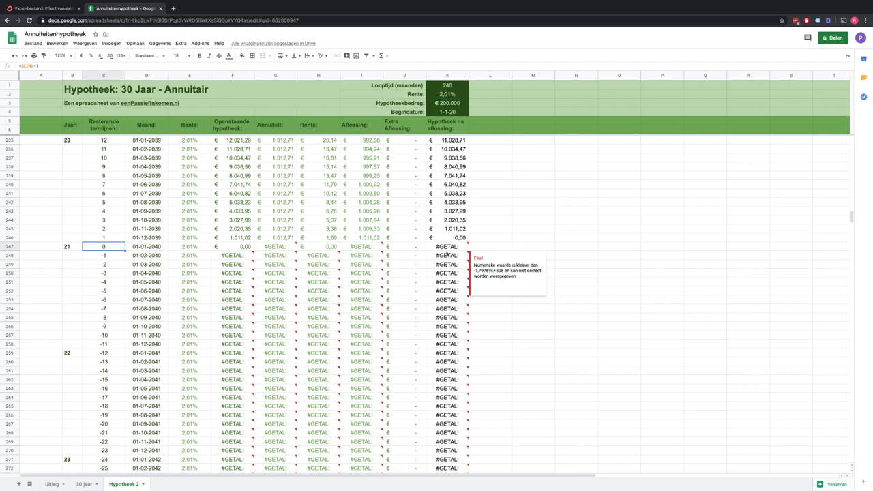
scroll(445, 287, "down", 2)
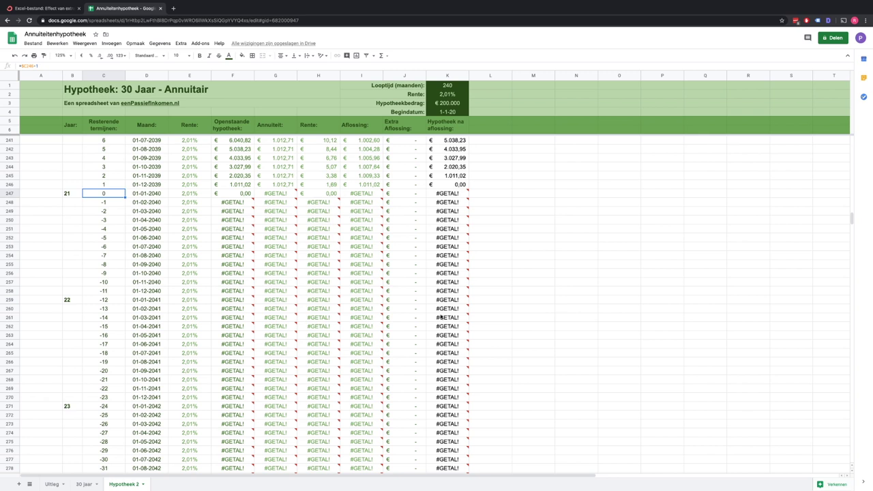
left_click(451, 183)
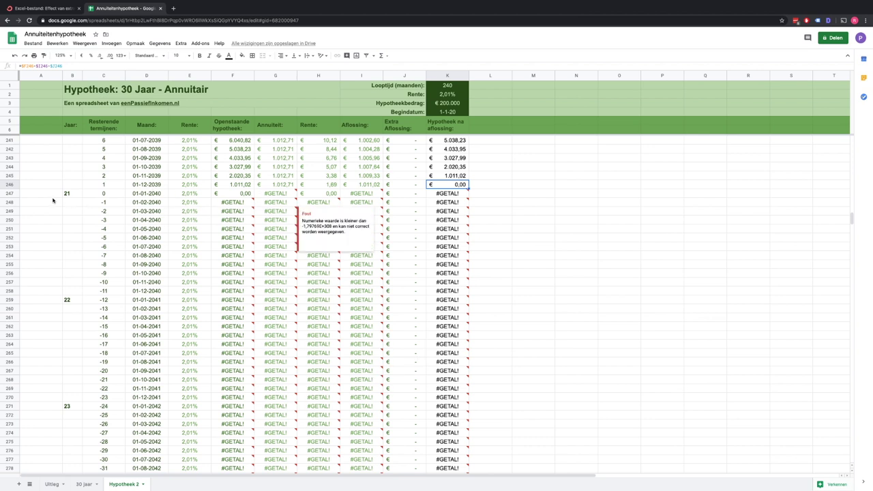
Select the surplus rows 247 through 366 and bring up their row options menu.
left_click(11, 193)
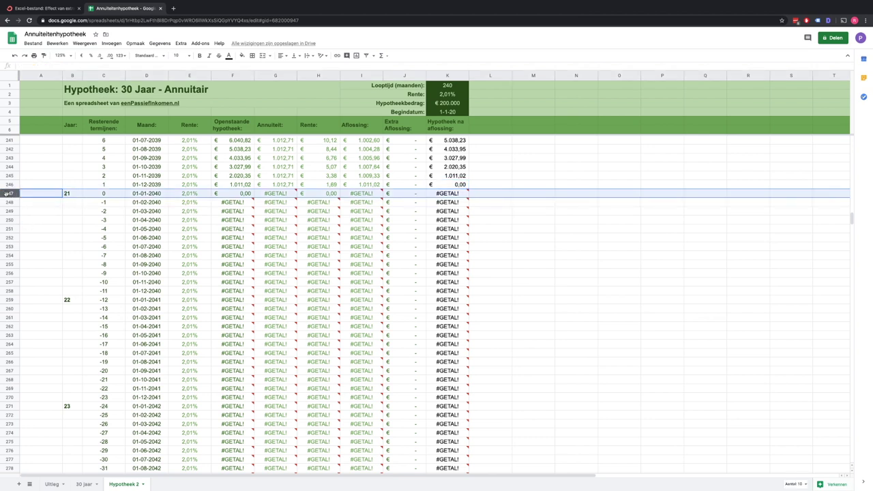
left_click_drag(9, 193, 9, 245)
scroll(9, 245, "down", 3)
scroll(9, 245, "down", 3)
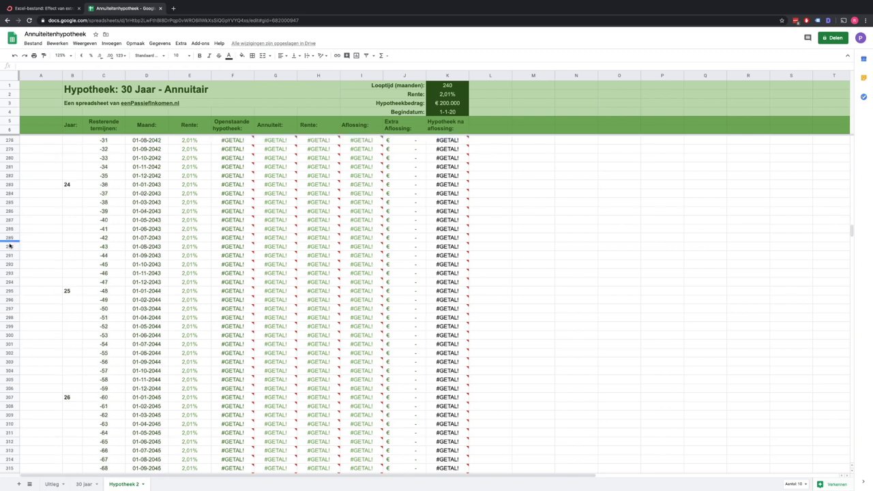
scroll(10, 245, "down", 3)
scroll(9, 245, "down", 3)
scroll(9, 245, "down", 5)
left_click_drag(10, 245, 12, 318)
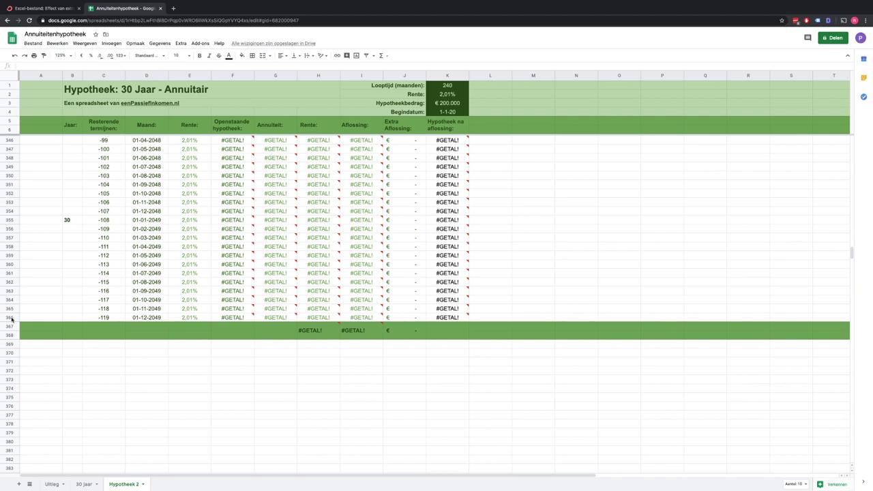
left_click(12, 318, "shift")
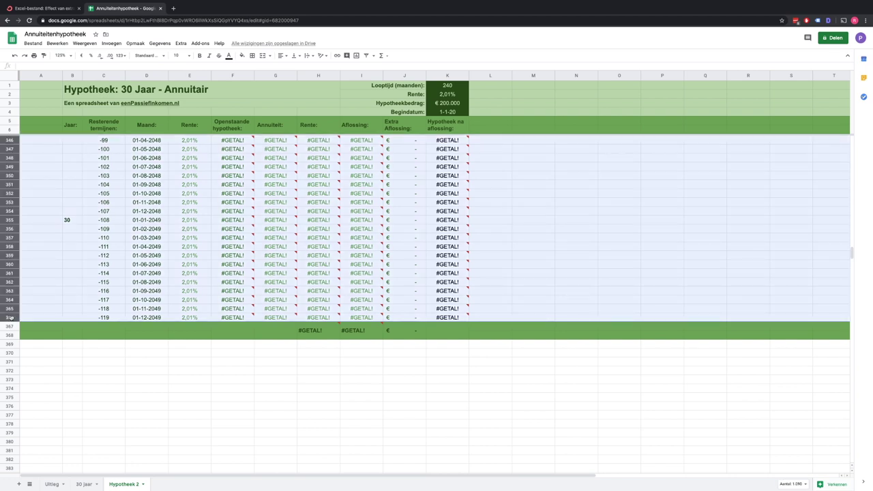
right_click(8, 271)
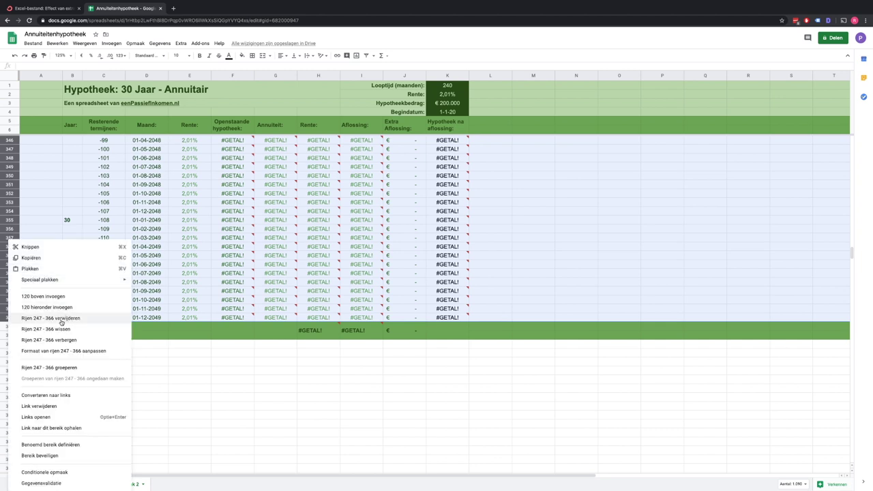
left_click(182, 266)
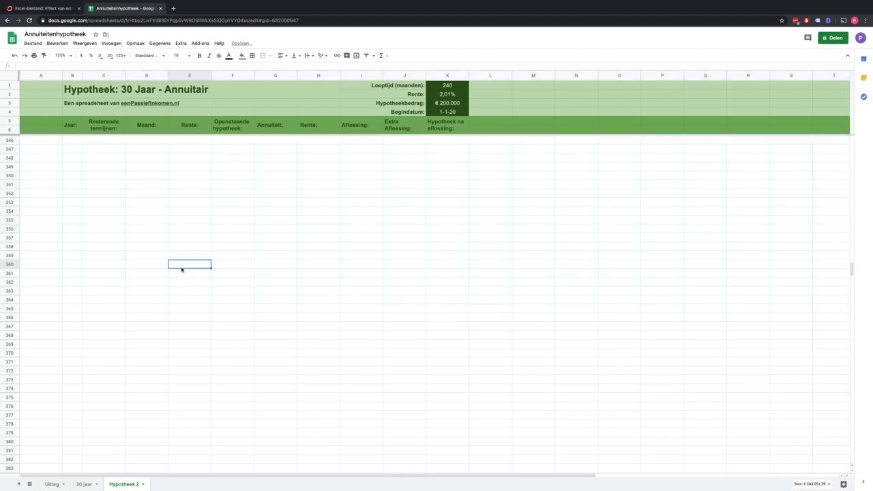
scroll(182, 269, "up", 10)
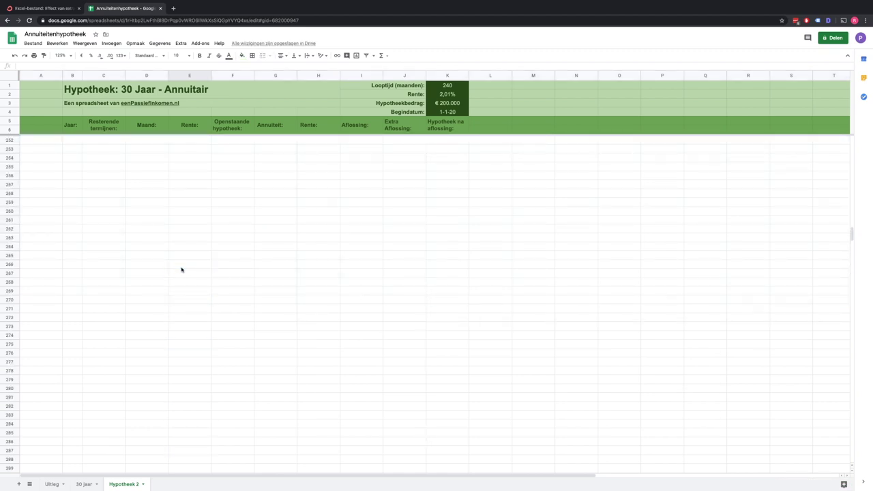
scroll(181, 270, "up", 5)
scroll(352, 303, "up", 1)
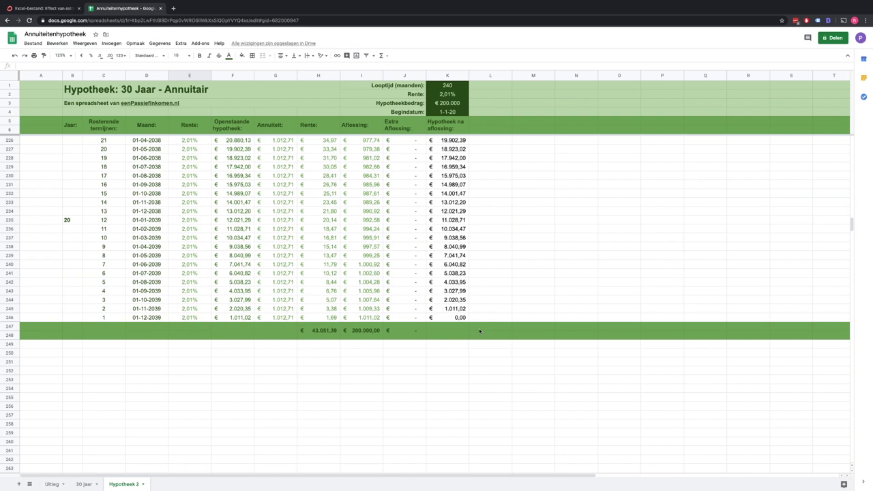
left_click(68, 220)
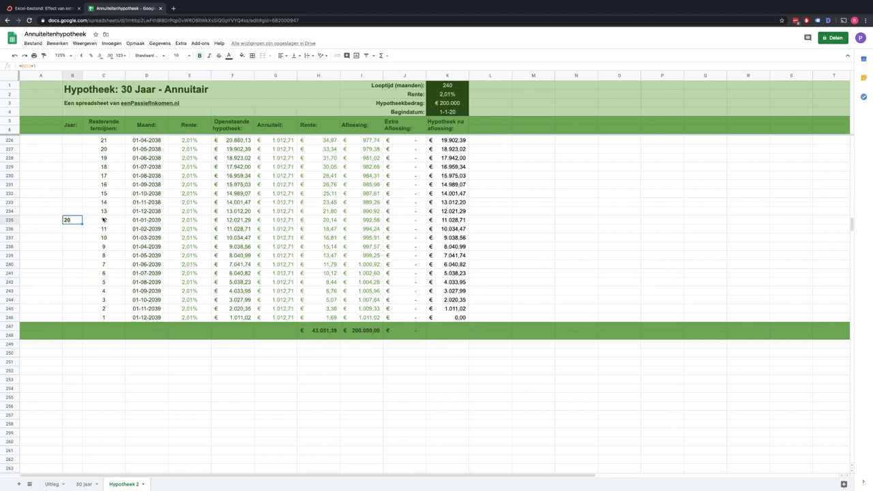
left_click(117, 318)
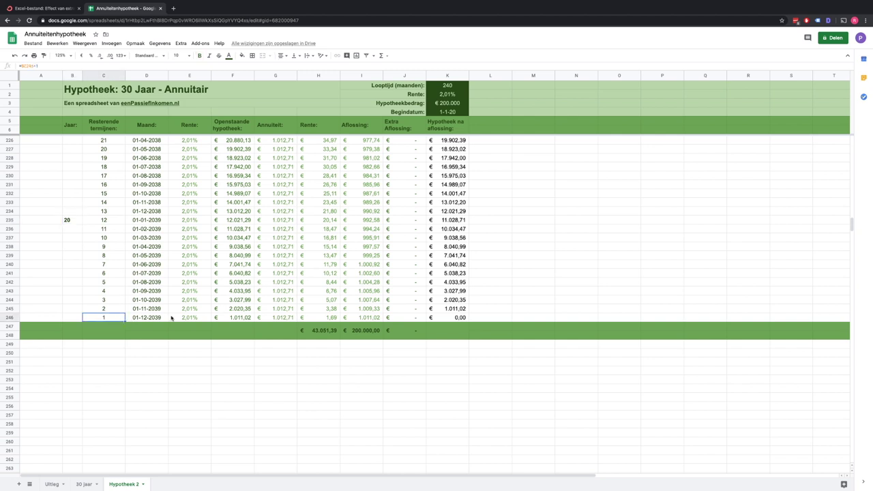
left_click(235, 318)
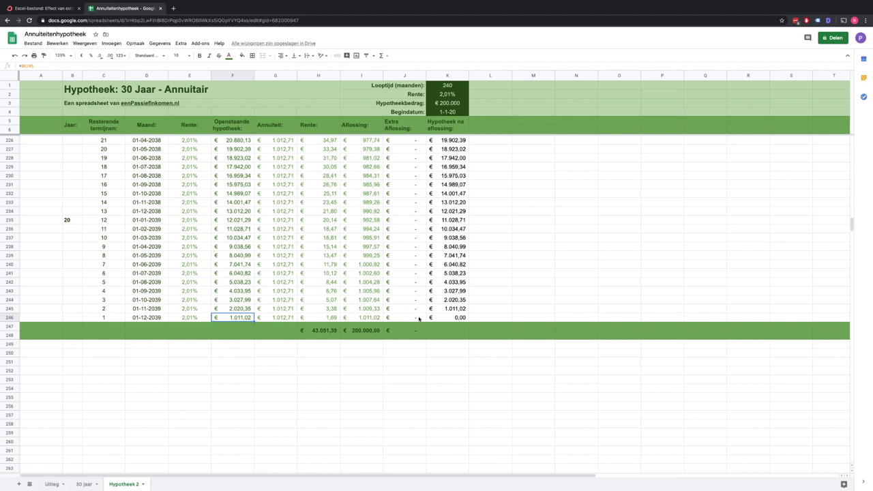
left_click(457, 318)
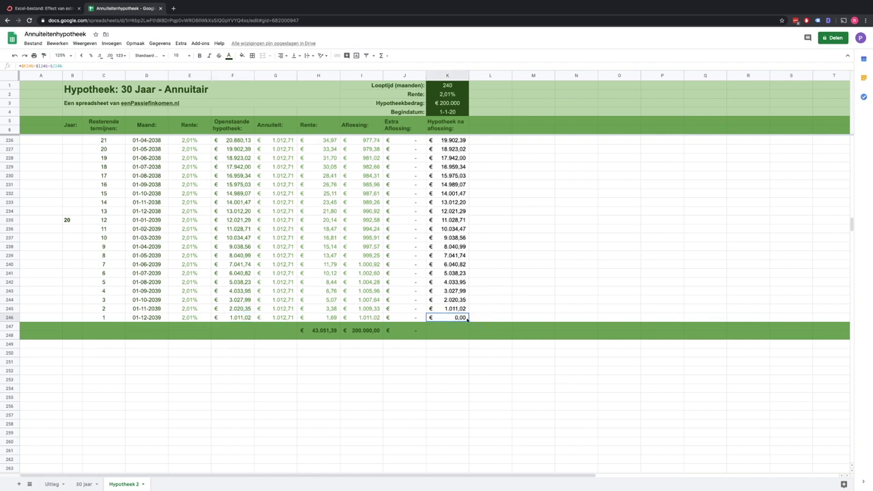
left_click(487, 318)
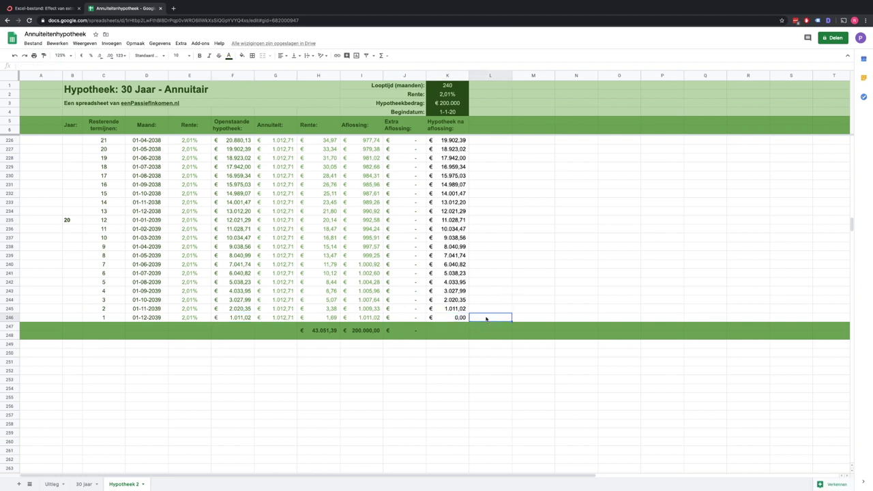
scroll(373, 291, "up", 2)
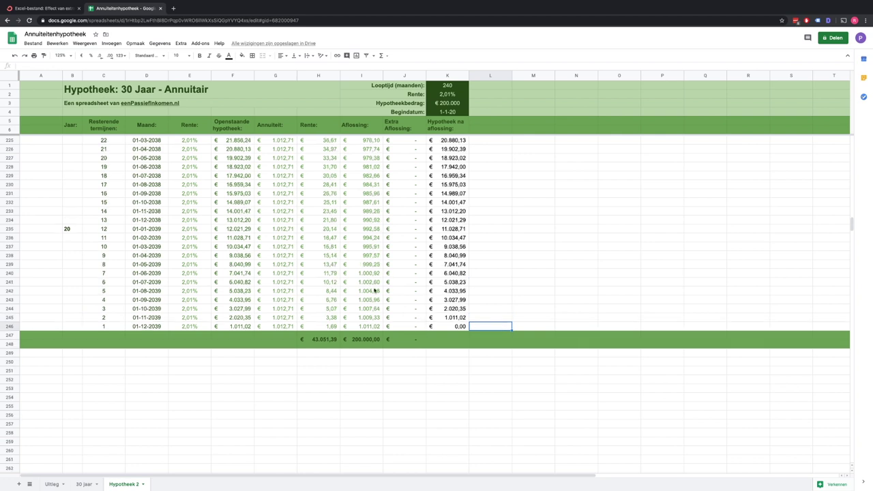
left_click(130, 93)
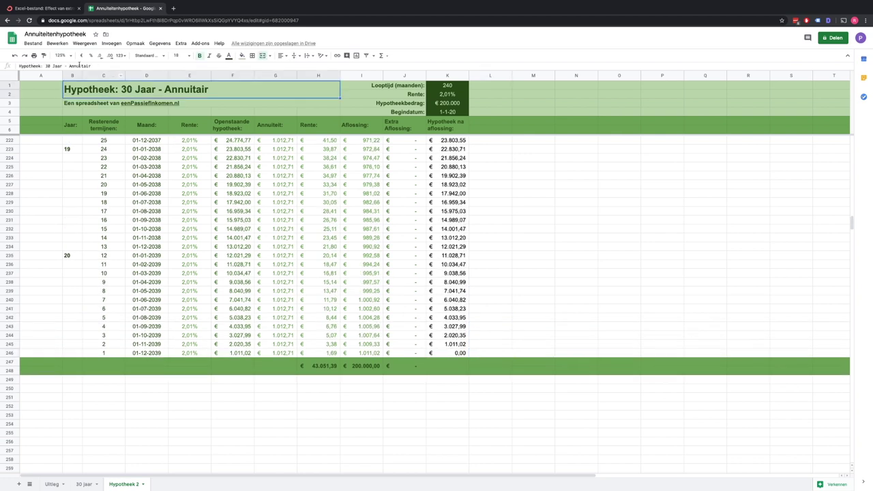
Change the sheet title from '30 Jaar' to '20 Jaar'.
left_click(47, 65)
key("BackSpace")
type("2")
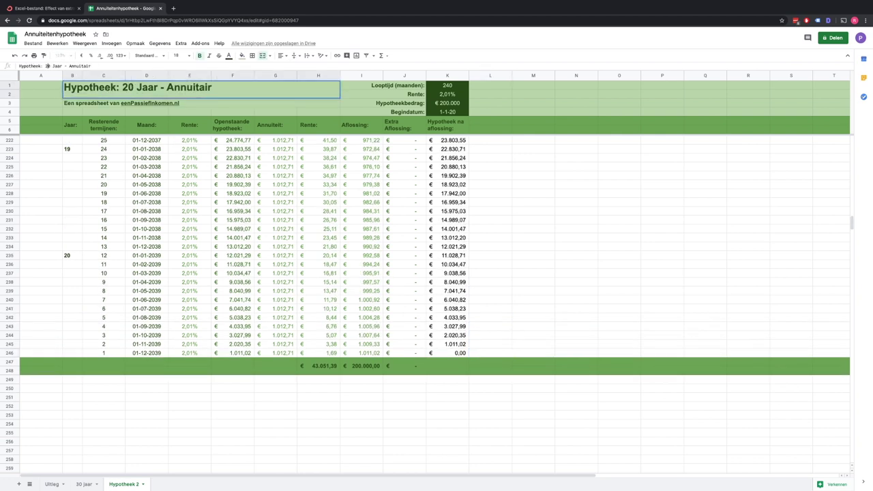
key("Return")
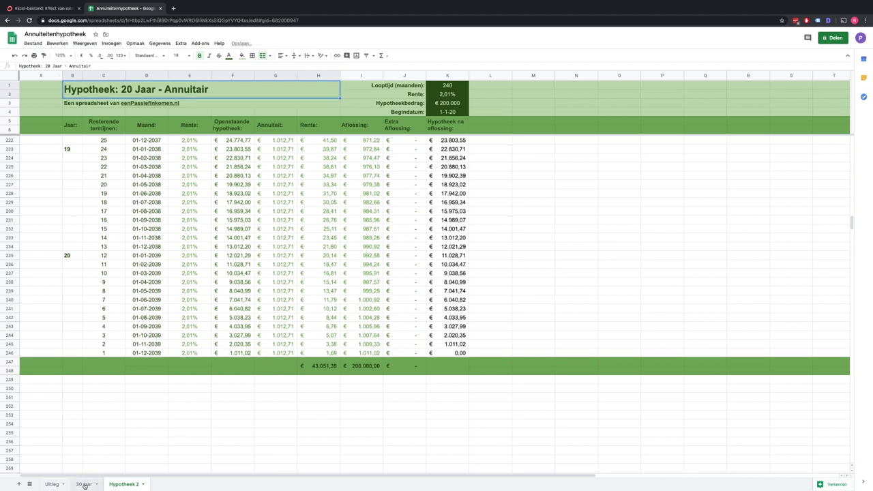
Compare with the '30 jaar' sheet, then return and select the January 2029 rate in E115.
left_click(84, 483)
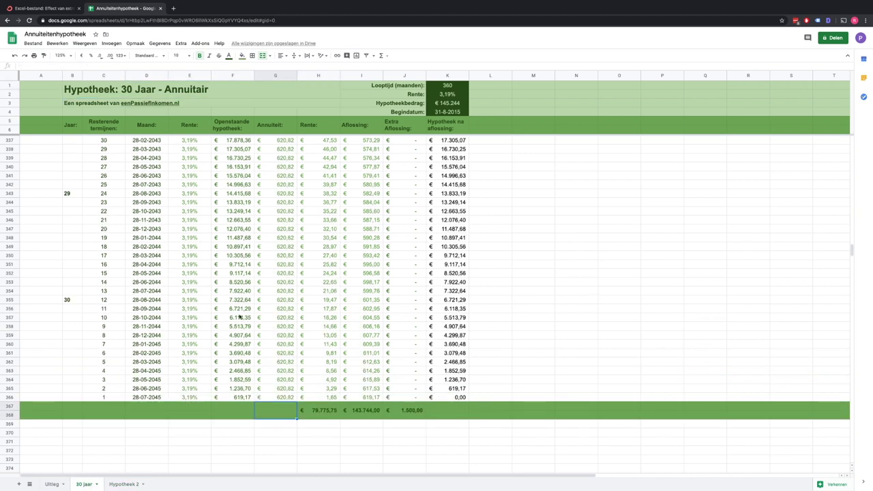
left_click(123, 484)
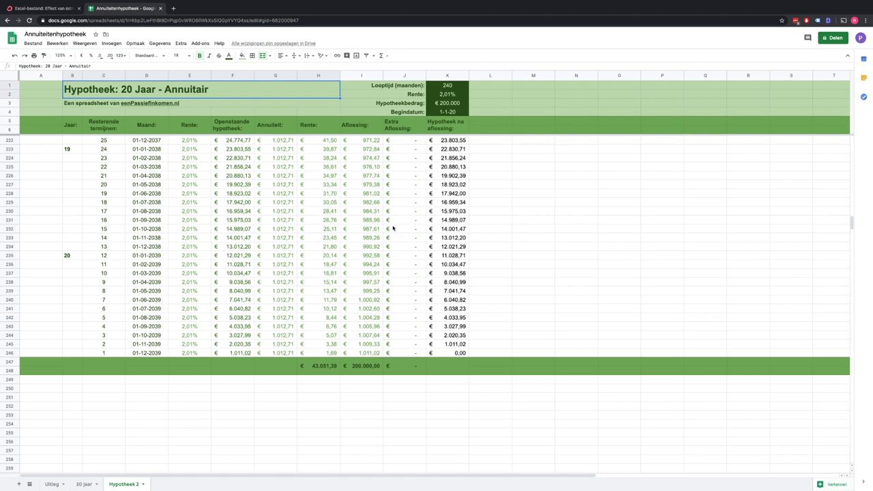
scroll(393, 228, "up", 5)
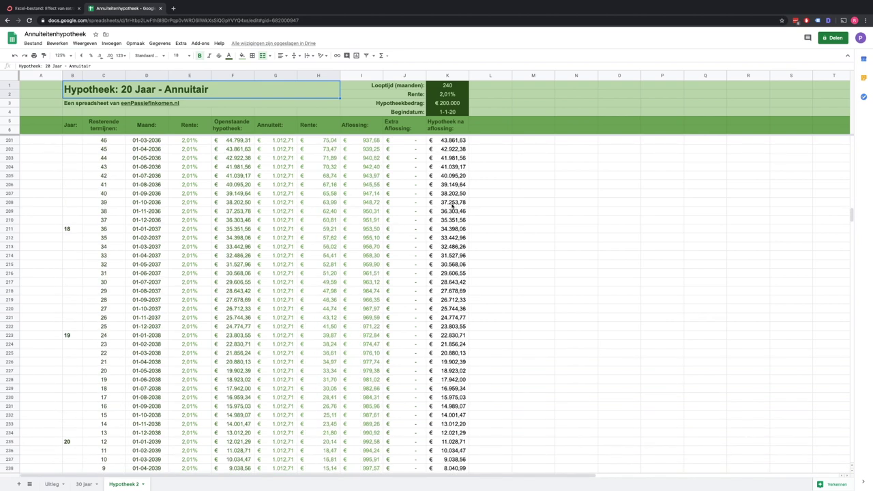
scroll(452, 206, "up", 2)
scroll(451, 207, "up", 5)
scroll(450, 209, "up", 5)
scroll(449, 211, "up", 10)
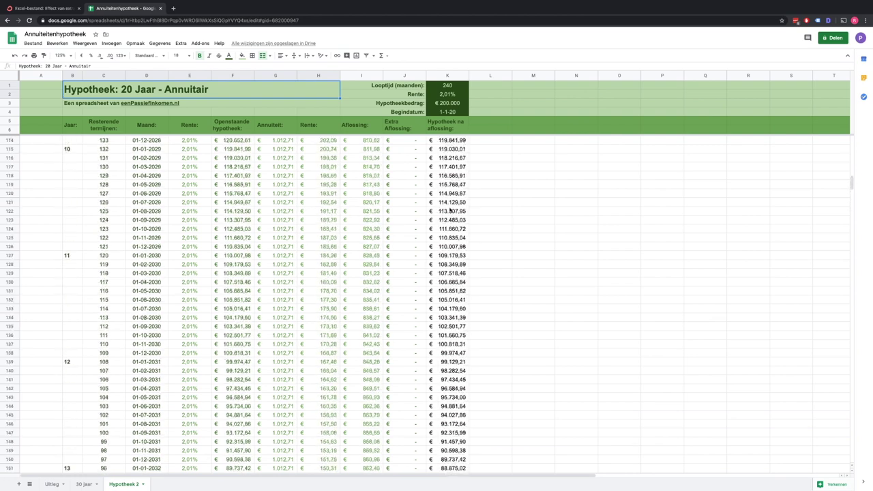
scroll(450, 211, "up", 4)
scroll(450, 210, "up", 1)
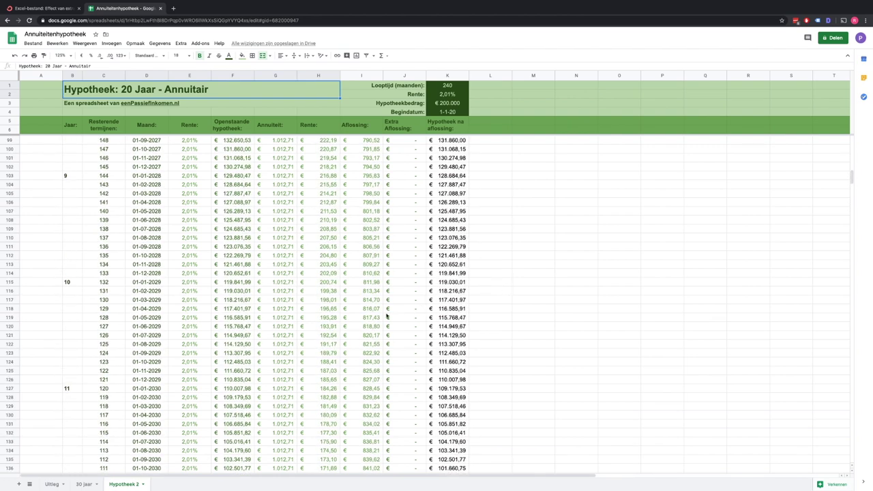
left_click(199, 284)
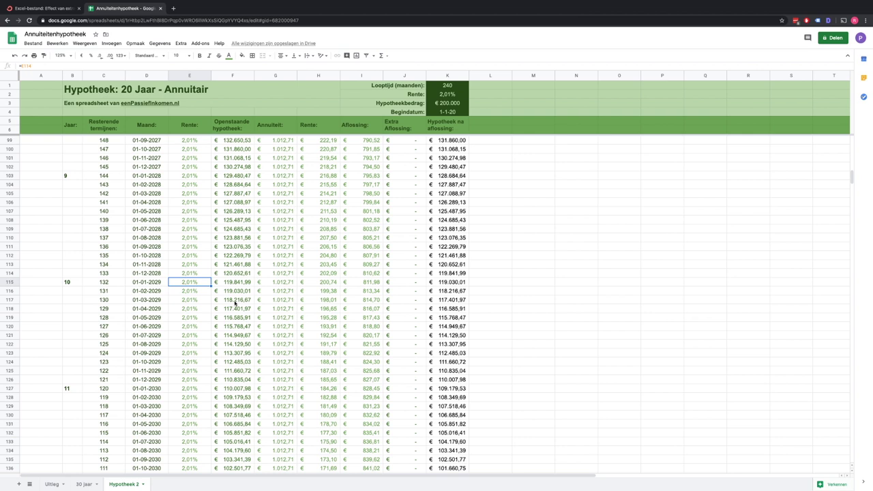
Set the January 2029 interest rate in E115 to 3%.
scroll(234, 303, "down", 1)
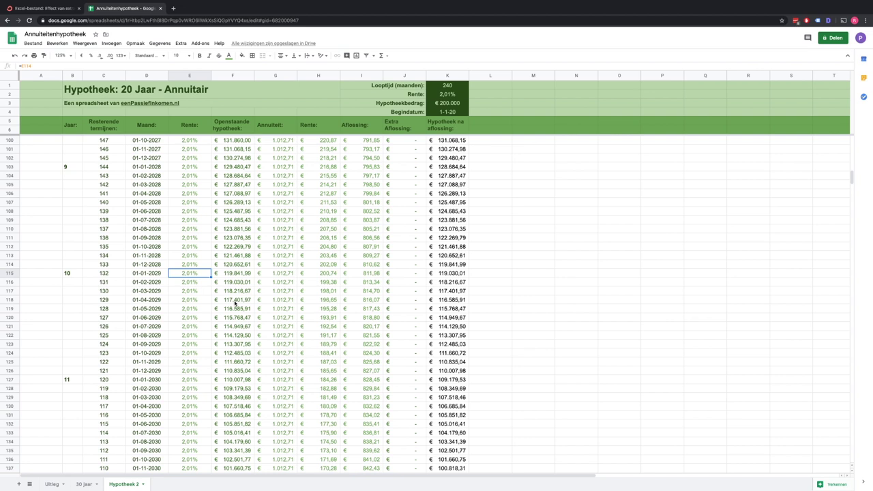
type("3%")
key("Return")
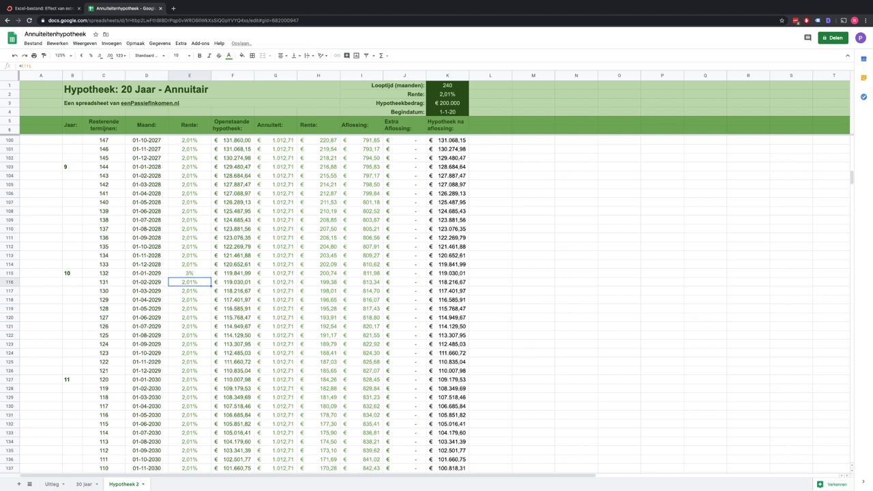
key("Up")
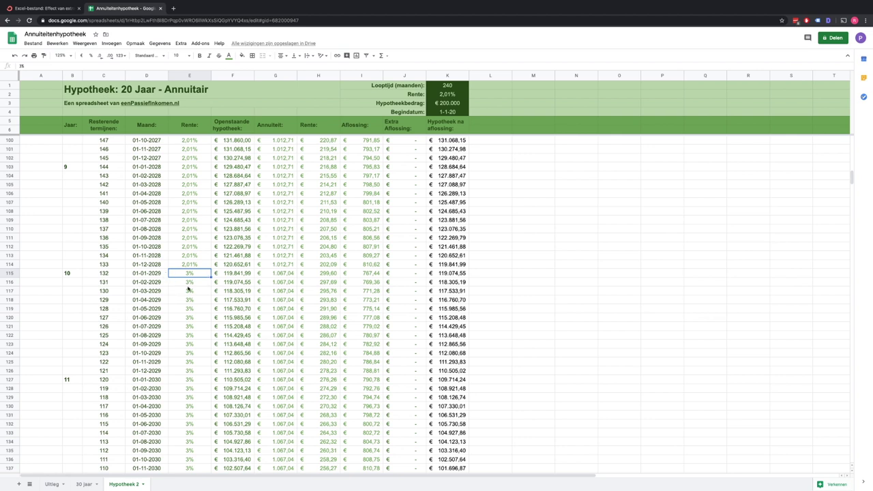
Check the annuity and balance formulas in rows 114–115, then select the January 2032 rate in E151.
left_click(275, 268)
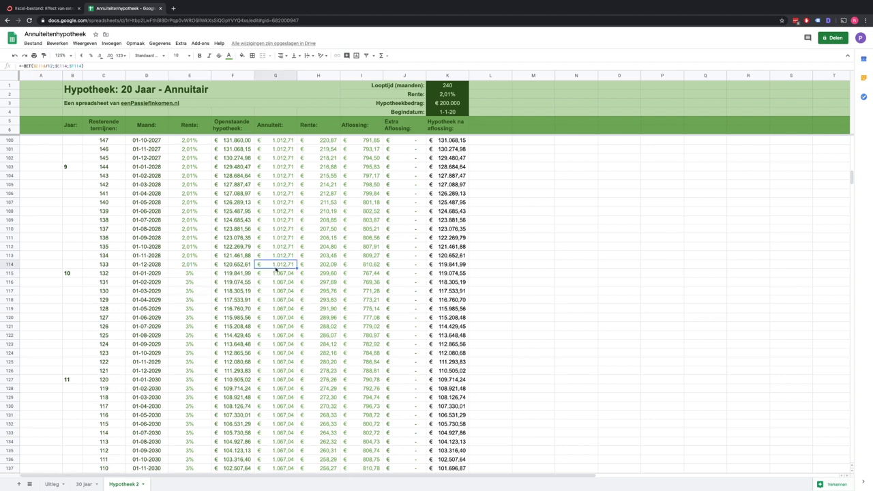
left_click(274, 273)
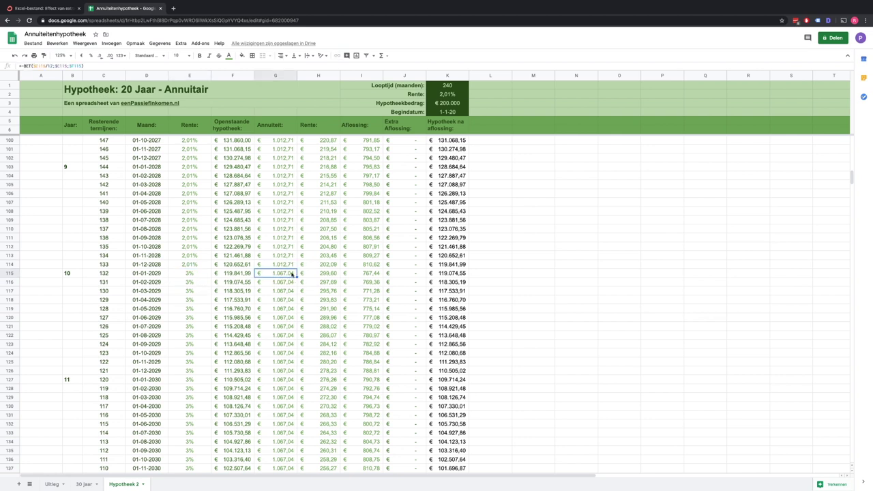
left_click(234, 274)
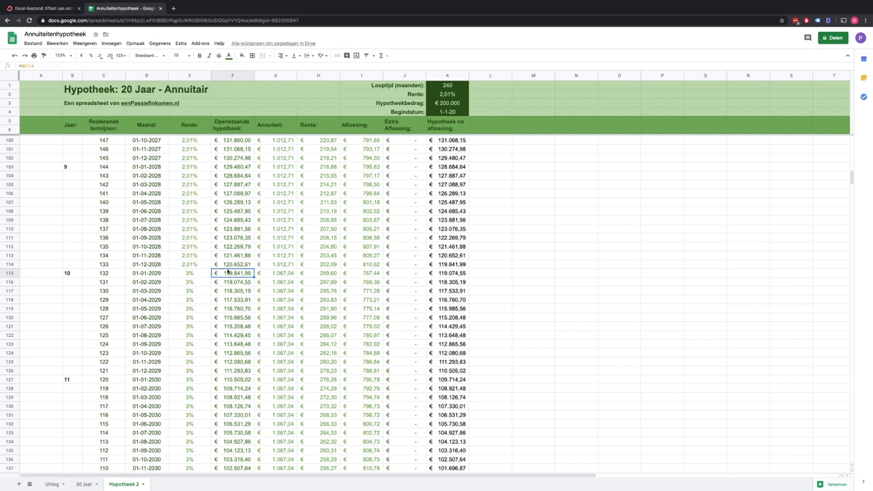
left_click(186, 276)
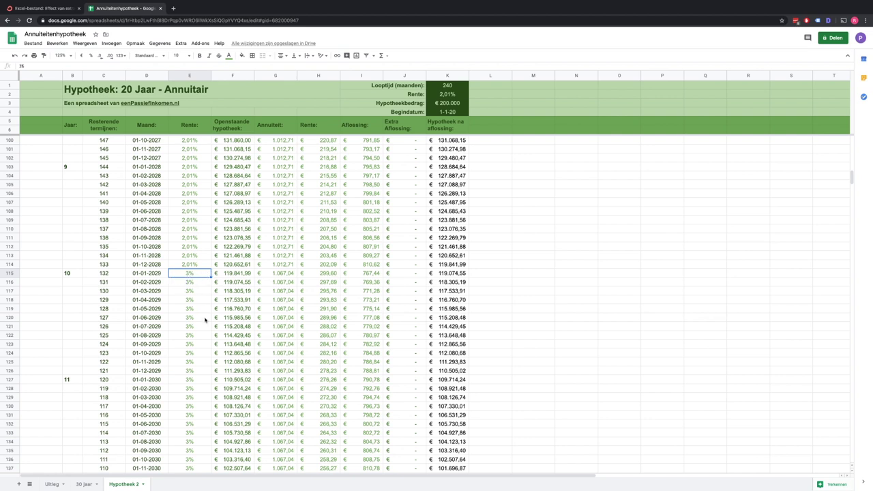
scroll(205, 320, "down", 2)
scroll(204, 319, "down", 2)
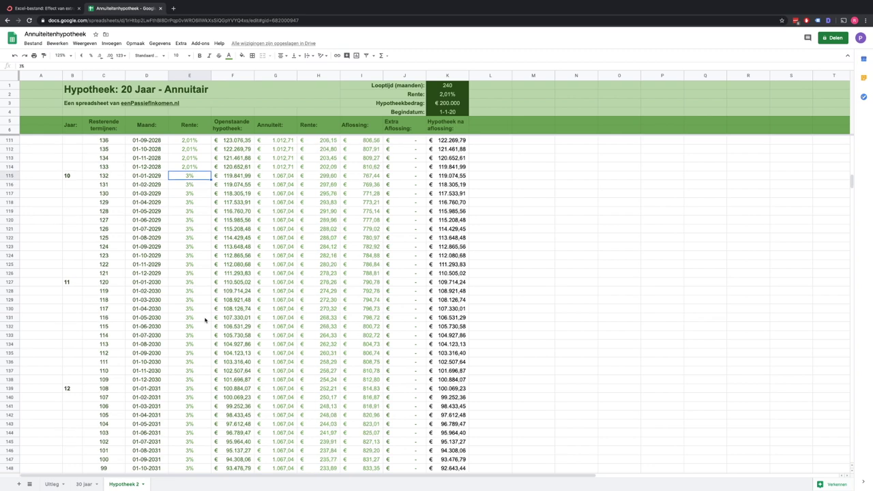
scroll(204, 319, "down", 2)
scroll(205, 319, "down", 2)
scroll(205, 320, "down", 2)
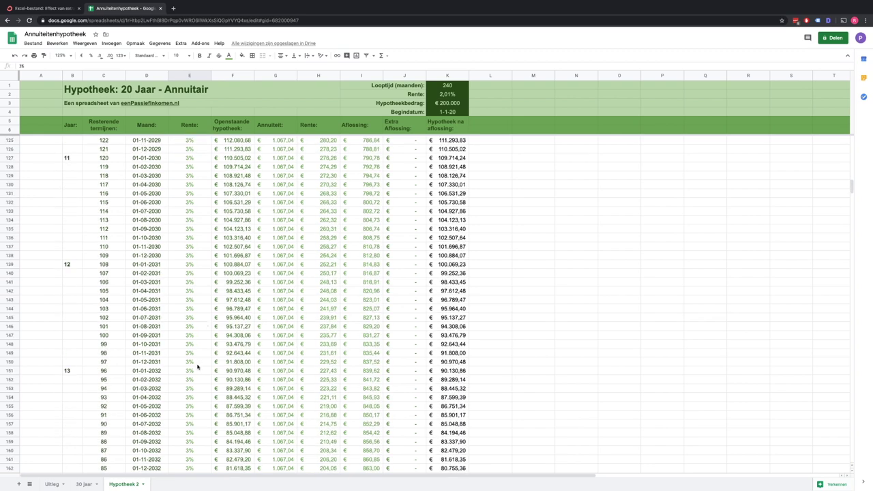
left_click(199, 371)
scroll(204, 408, "down", 4)
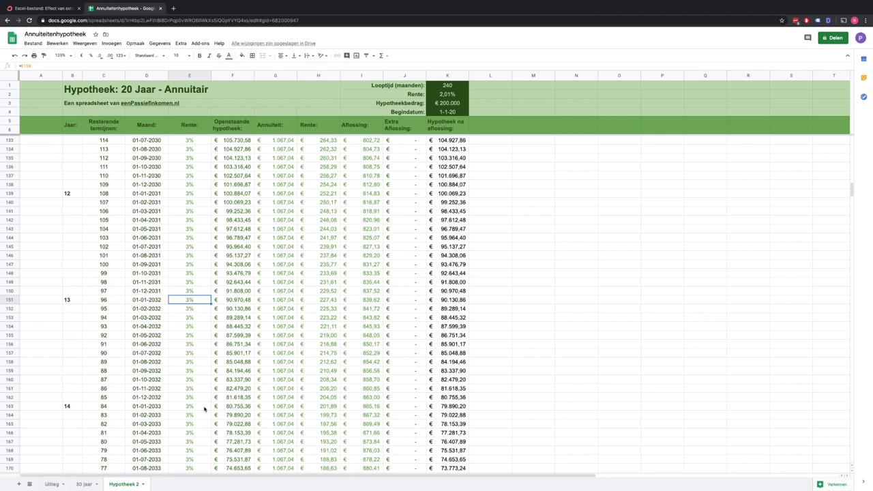
Enter 2,6% as the January 2032 rate in E151 and check the March 2032 balance in K153.
type("2,6%")
key("Return")
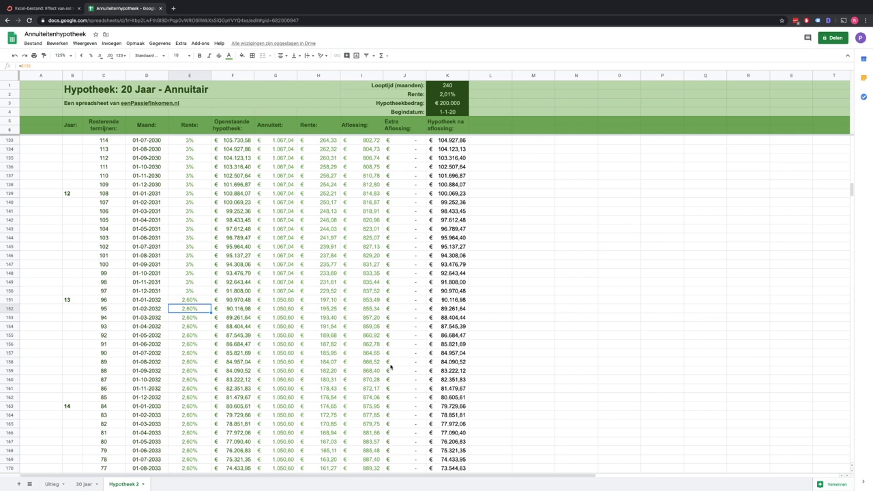
scroll(390, 367, "down", 2)
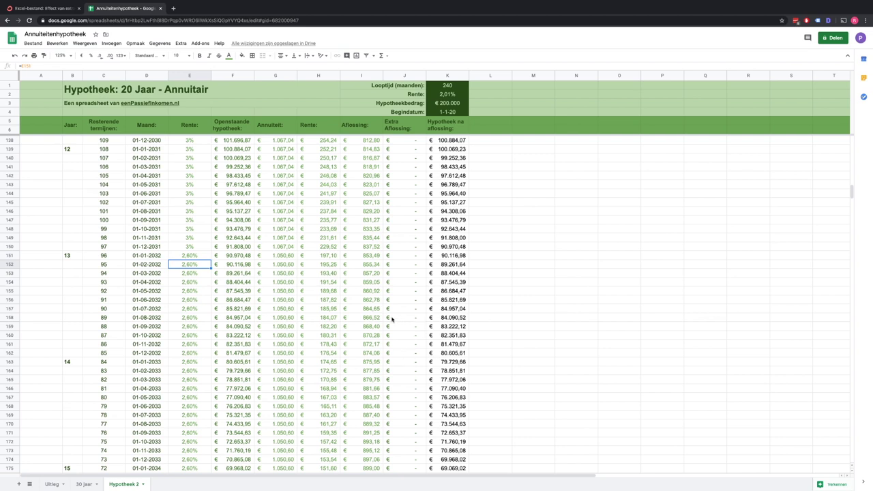
scroll(433, 327, "down", 2)
scroll(433, 327, "down", 1)
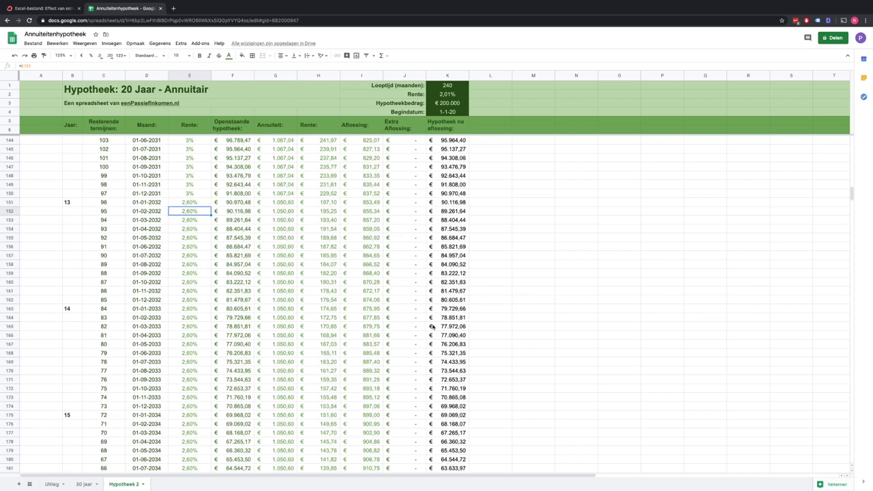
left_click(454, 221)
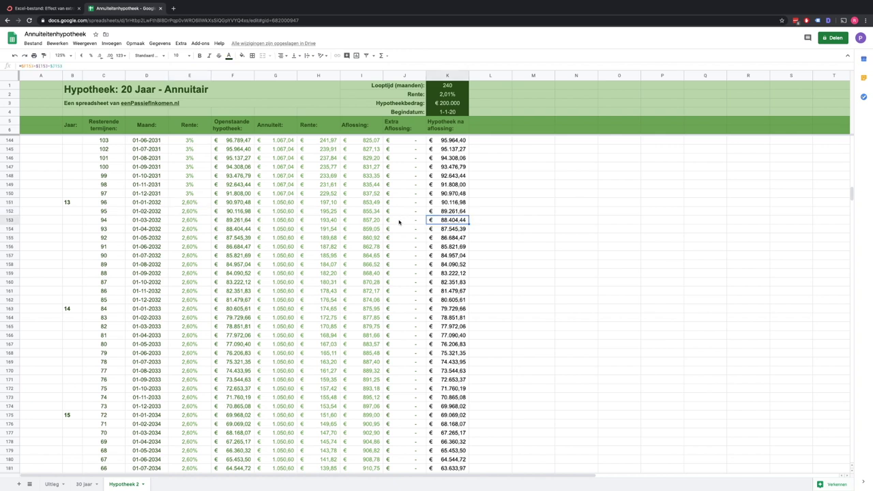
Enter a 1.000 extra repayment in J153 for March 2032 and check the recalculated K153 and D153.
left_click(400, 220)
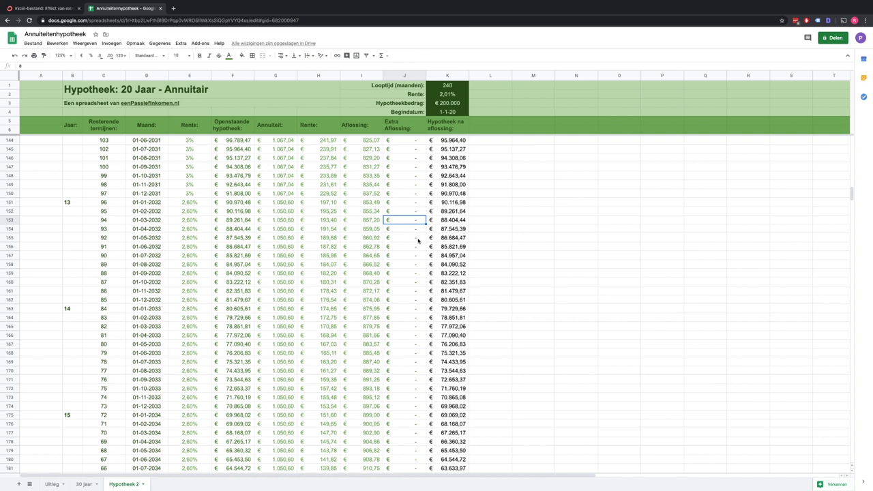
type("1.000")
key("Return")
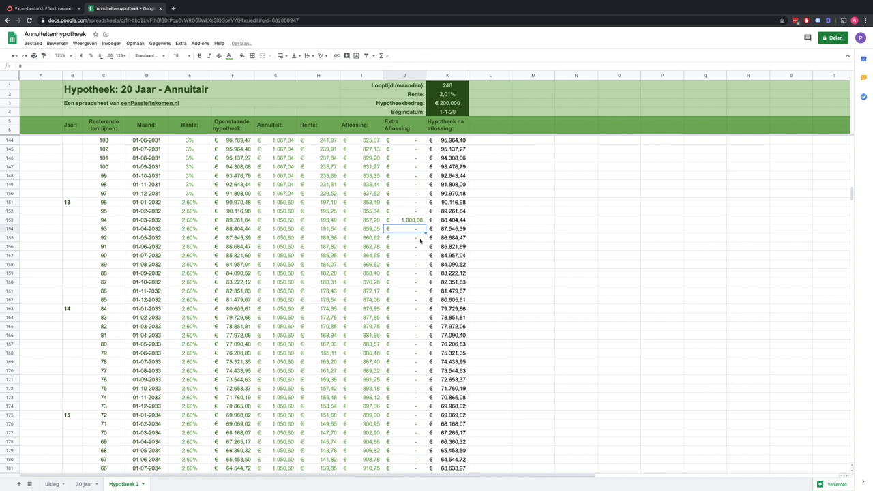
left_click(450, 220)
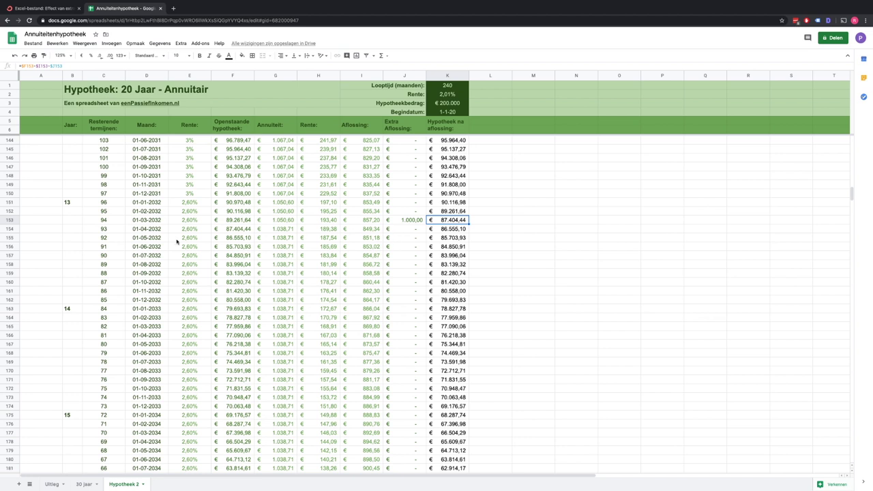
left_click(156, 221)
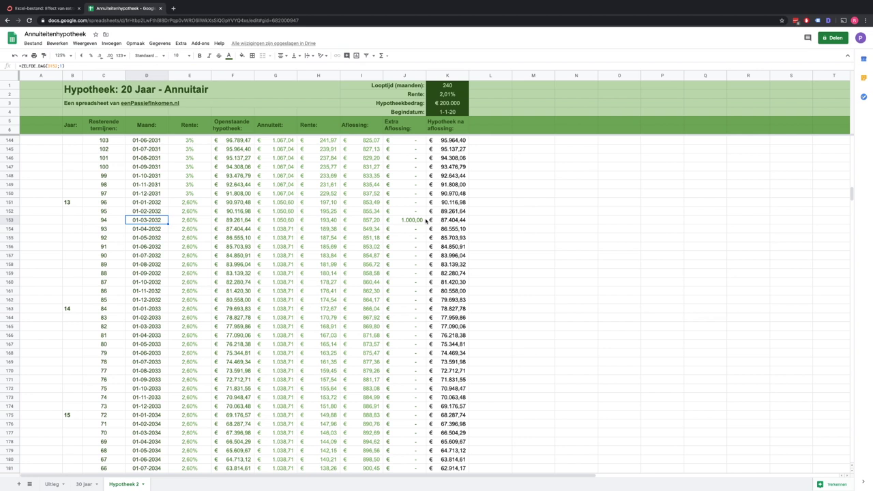
left_click(461, 221)
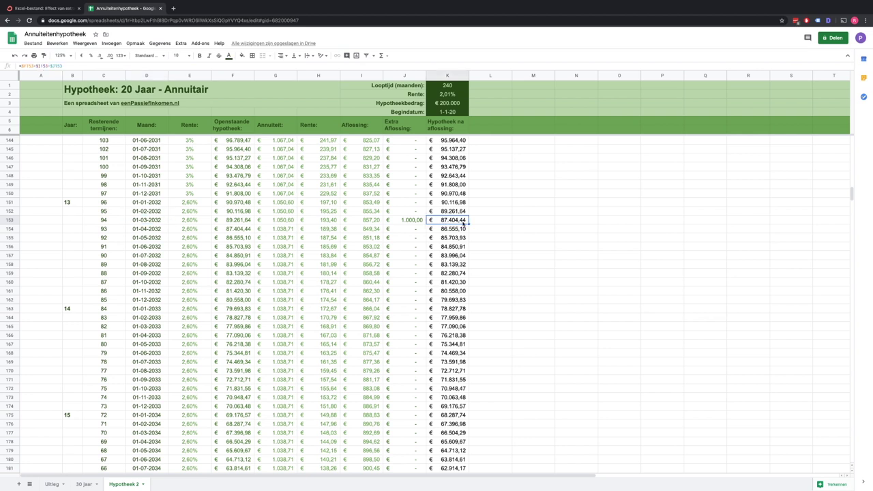